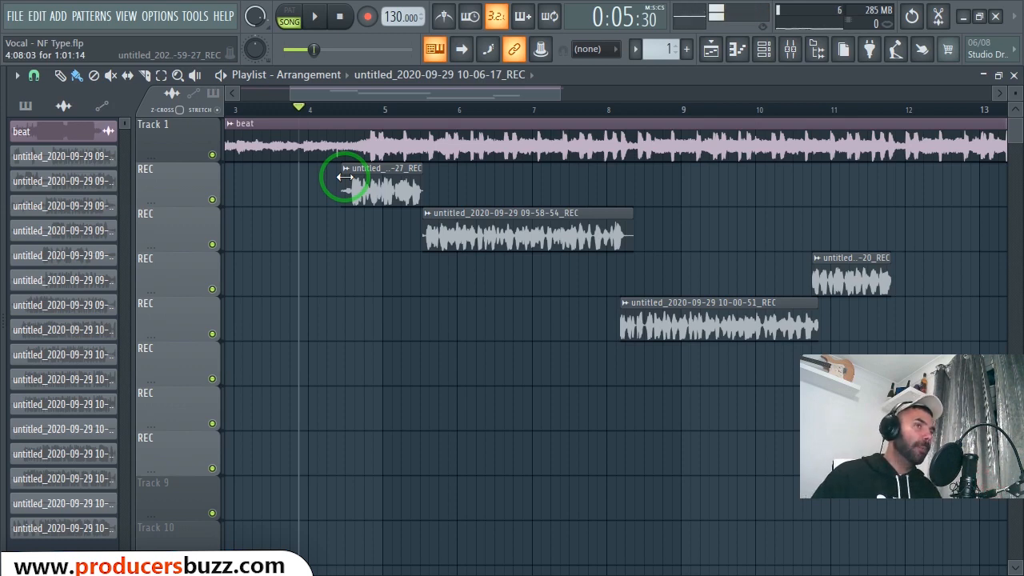
- Play back the beat and vocal recordings from just before bar 4 and stop playback
{"action": "key", "text": "space"}
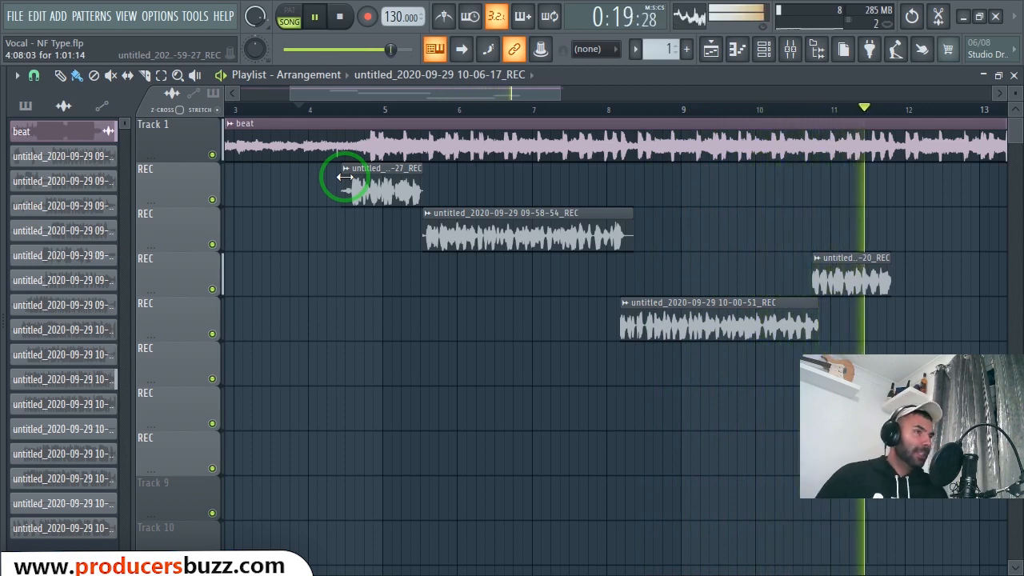
{"action": "key", "text": "space"}
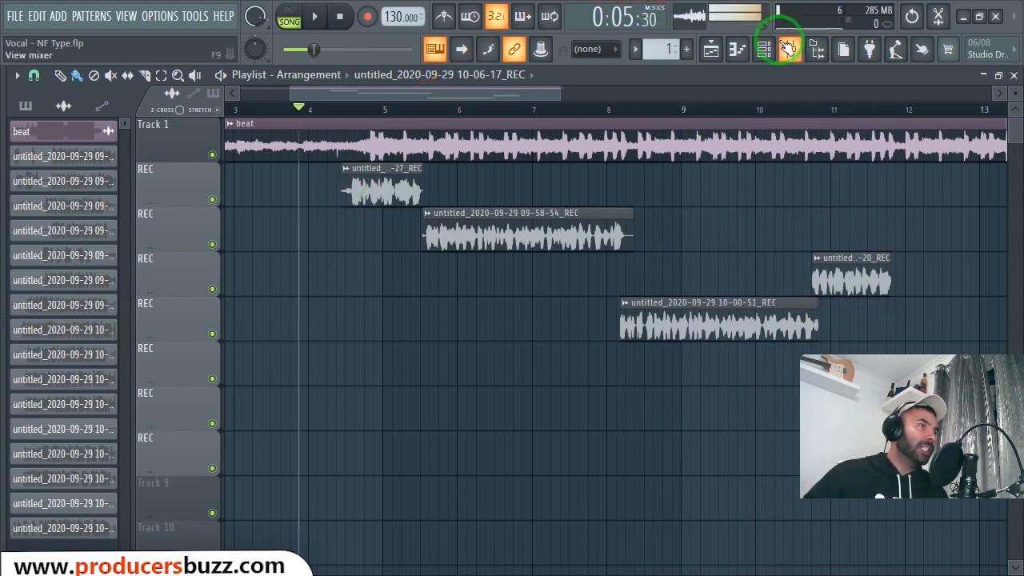
- Move the playhead to bar 5 and show the effect chain of Insert 10 in the mixer
{"action": "left_click_drag", "start_coordinate": [334, 110], "coordinate": [388, 109]}
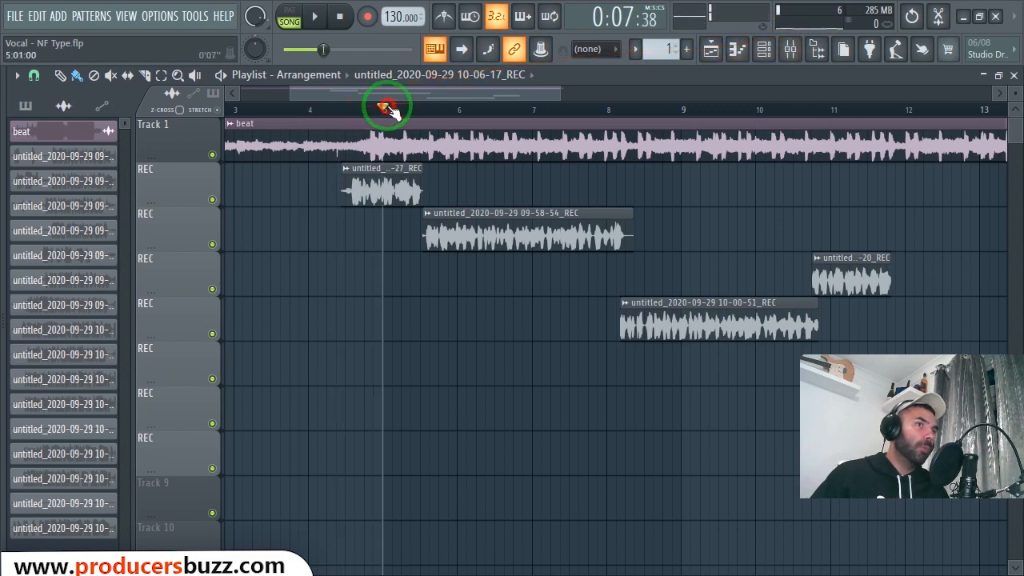
{"action": "left_click", "coordinate": [763, 49]}
{"action": "left_click", "coordinate": [790, 51]}
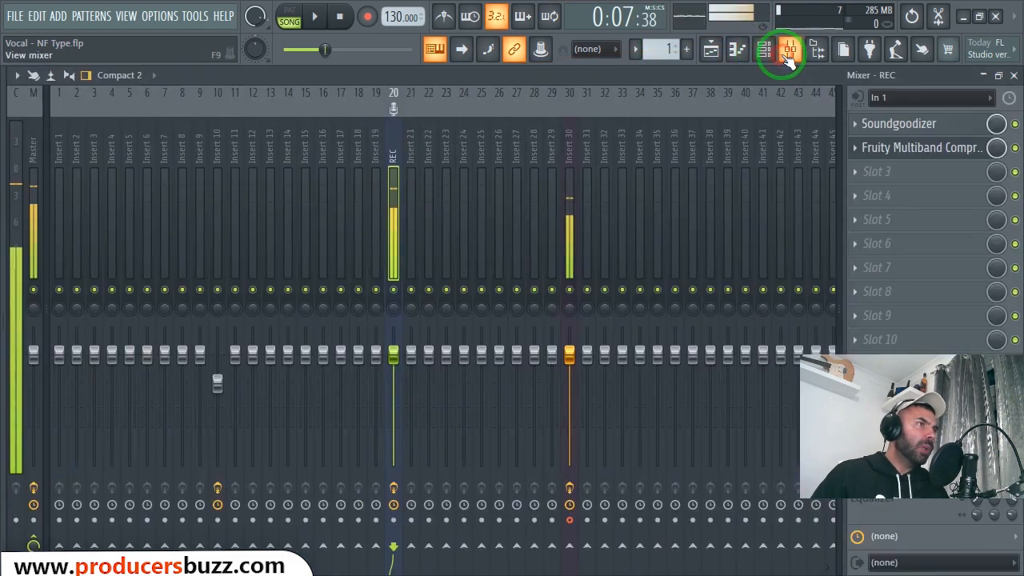
{"action": "left_click", "coordinate": [218, 208]}
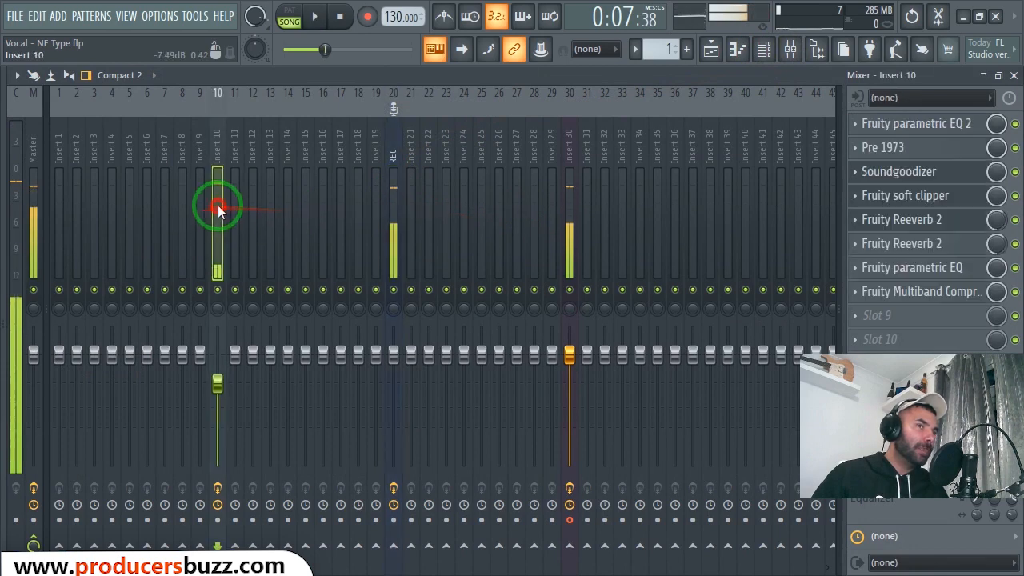
- Bypass all eight effects in the Insert 10 chain, from Fruity parametric EQ 2 to the multiband compressor
{"action": "left_click", "coordinate": [1015, 220]}
{"action": "left_click", "coordinate": [1015, 244]}
{"action": "left_click", "coordinate": [1015, 268]}
{"action": "left_click", "coordinate": [1015, 291]}
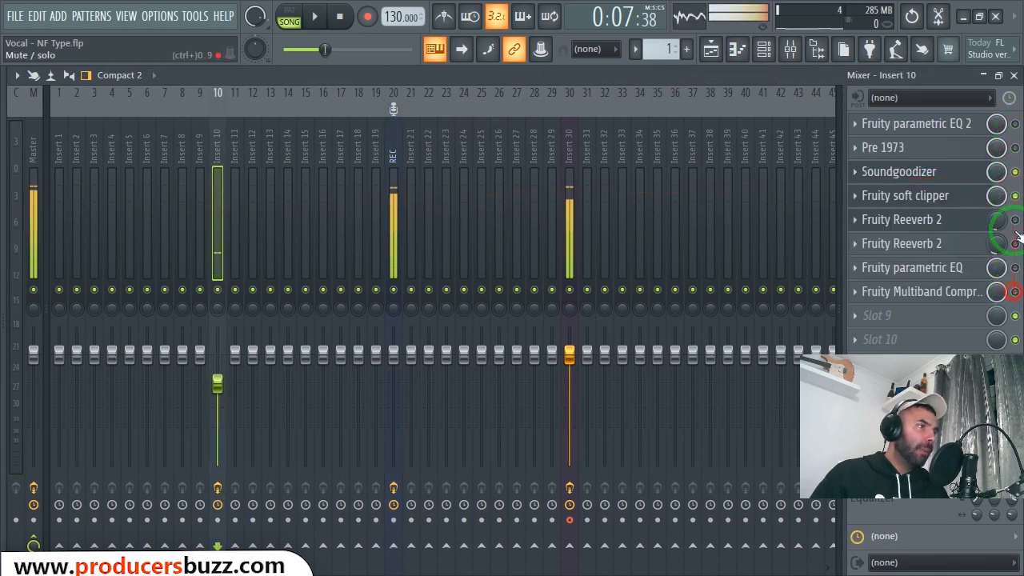
{"action": "left_click", "coordinate": [1015, 196]}
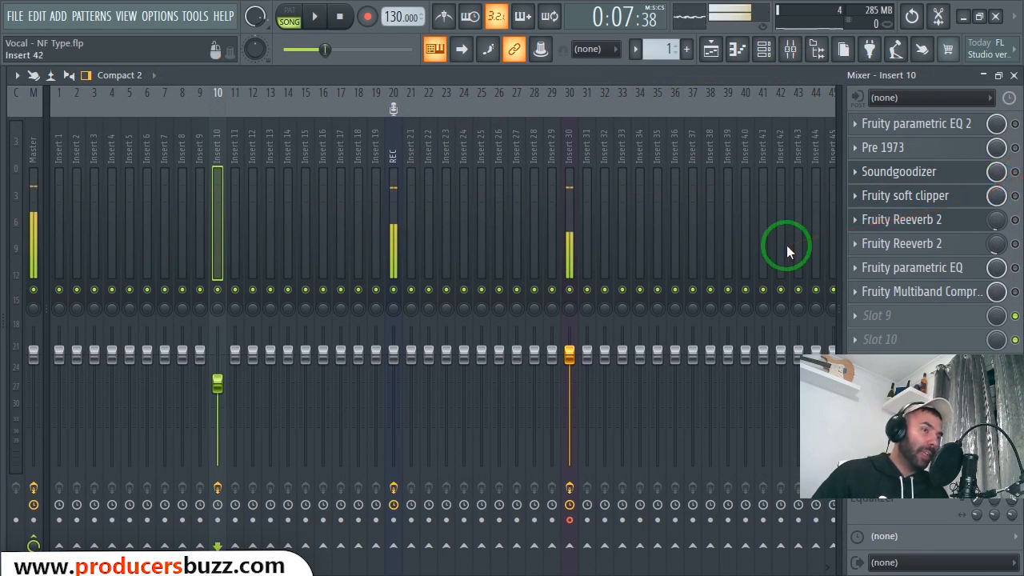
- Audition the dry vocal, switch the Insert 10 effects back on, and play the processed vocal for comparison
{"action": "key", "text": "space"}
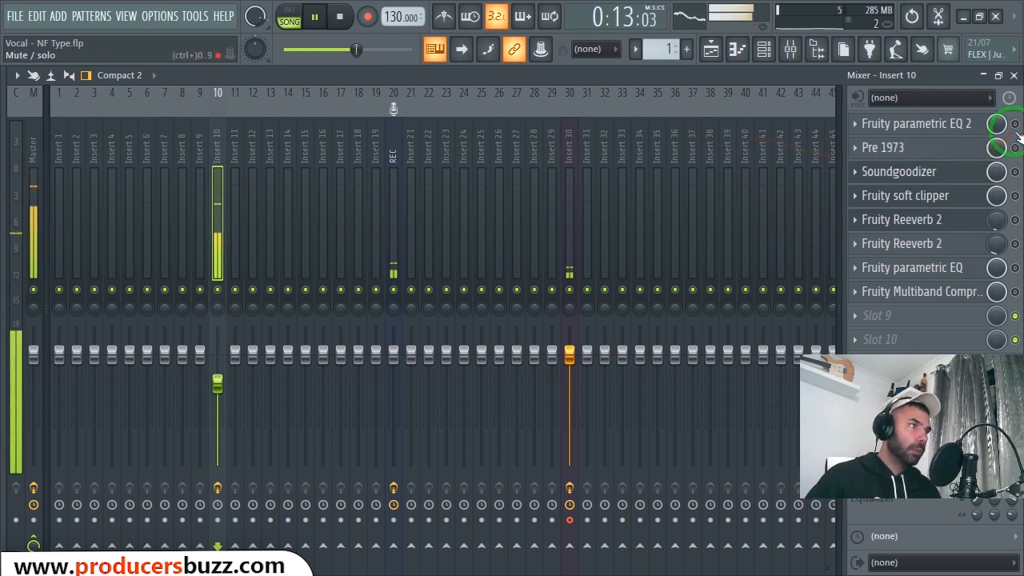
{"action": "key", "text": "space"}
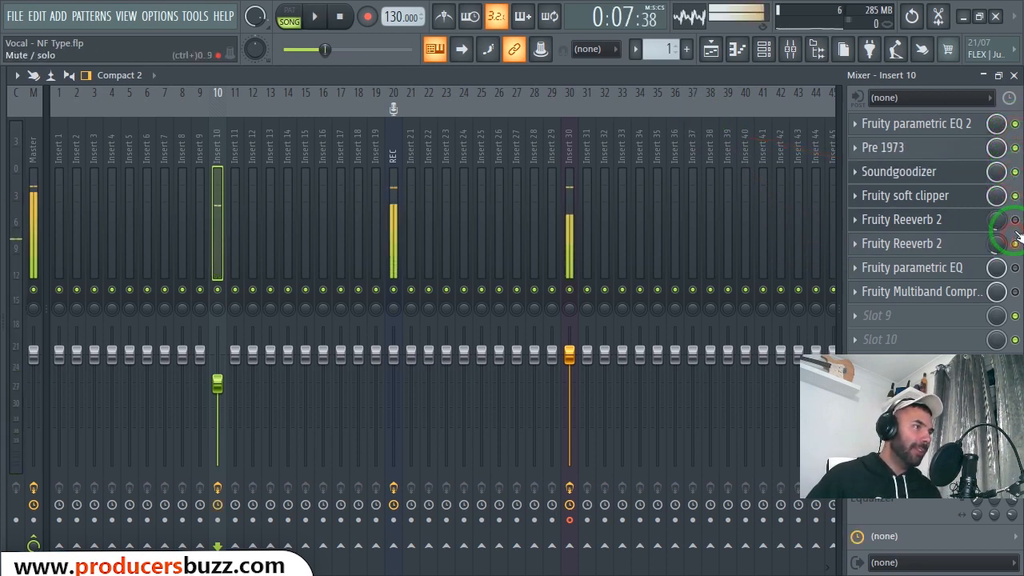
{"action": "key", "text": "space"}
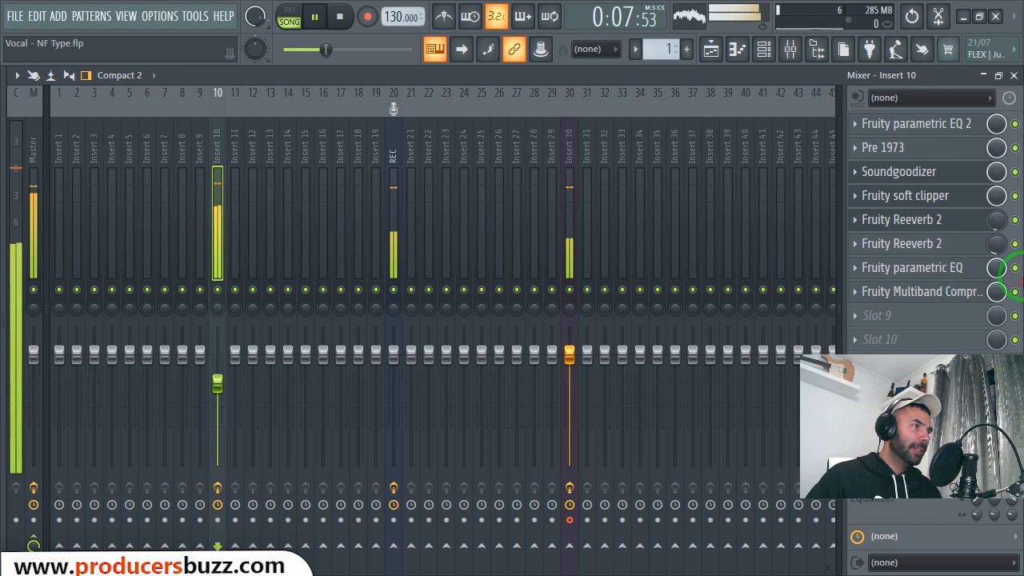
- Compare the vocal by switching the Insert 10 effects off and back on during playback, and stop the song
{"action": "left_click", "coordinate": [1015, 148]}
{"action": "left_click", "coordinate": [1015, 172]}
{"action": "left_click", "coordinate": [1016, 196]}
{"action": "left_click", "coordinate": [1015, 220]}
{"action": "left_click", "coordinate": [1014, 244]}
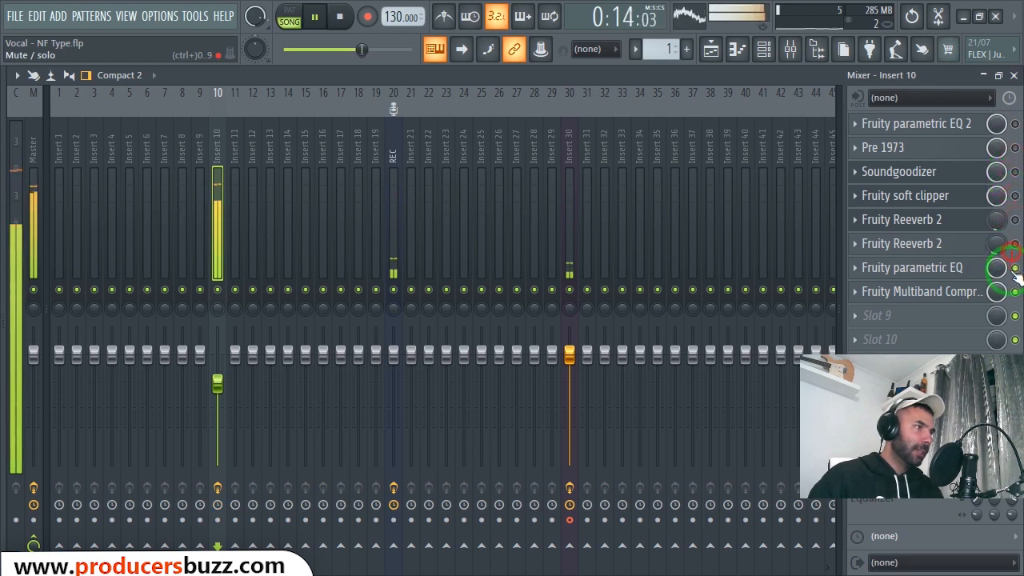
{"action": "left_click", "coordinate": [1015, 268]}
{"action": "left_click", "coordinate": [1015, 244]}
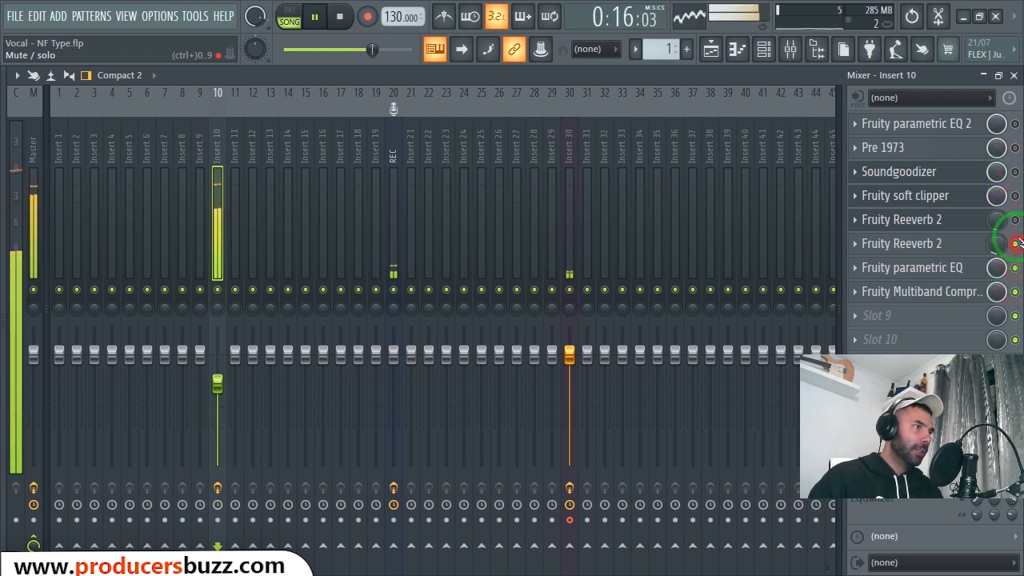
{"action": "left_click", "coordinate": [1015, 148]}
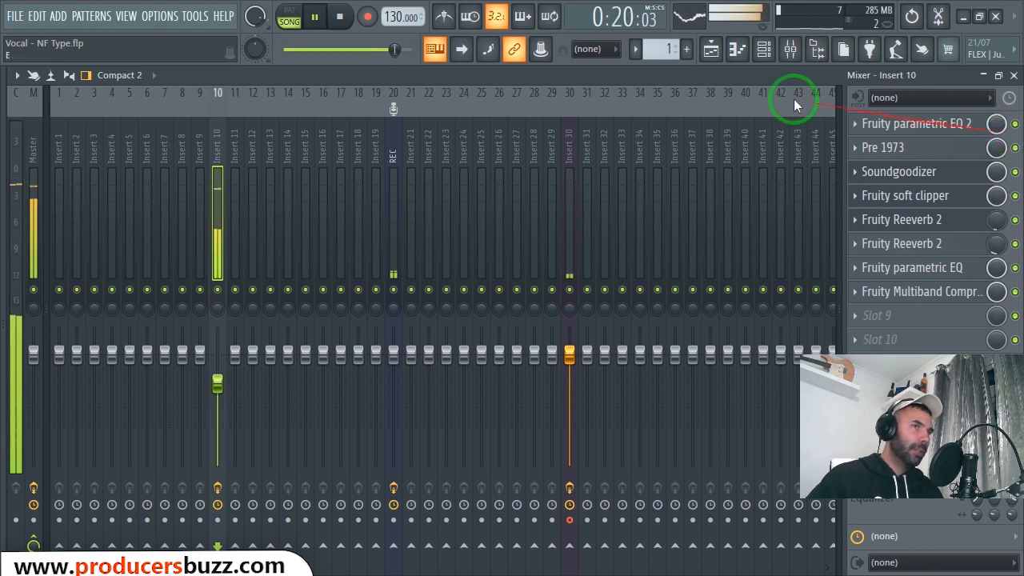
{"action": "left_click", "coordinate": [340, 17]}
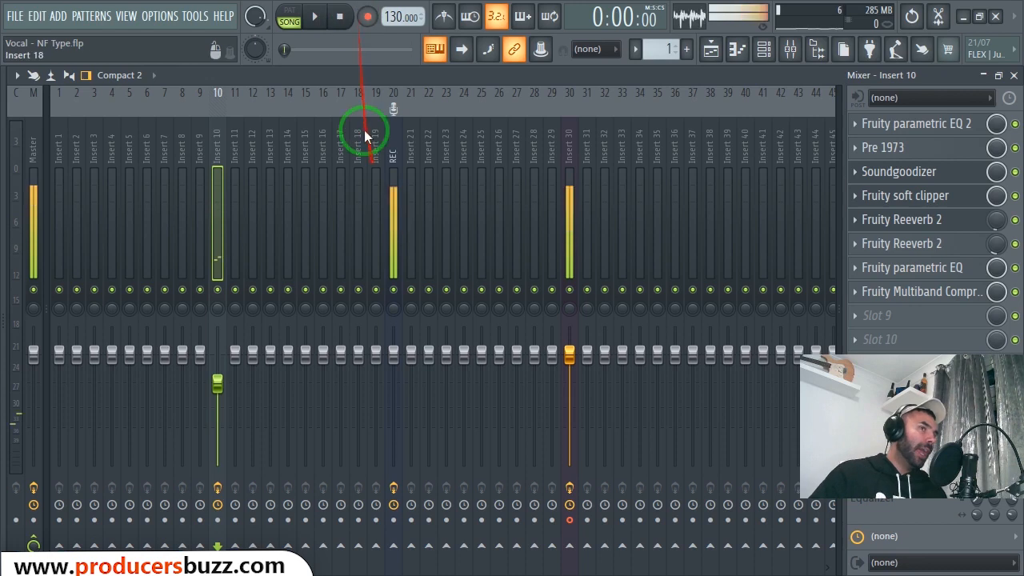
{"action": "left_click", "coordinate": [392, 149]}
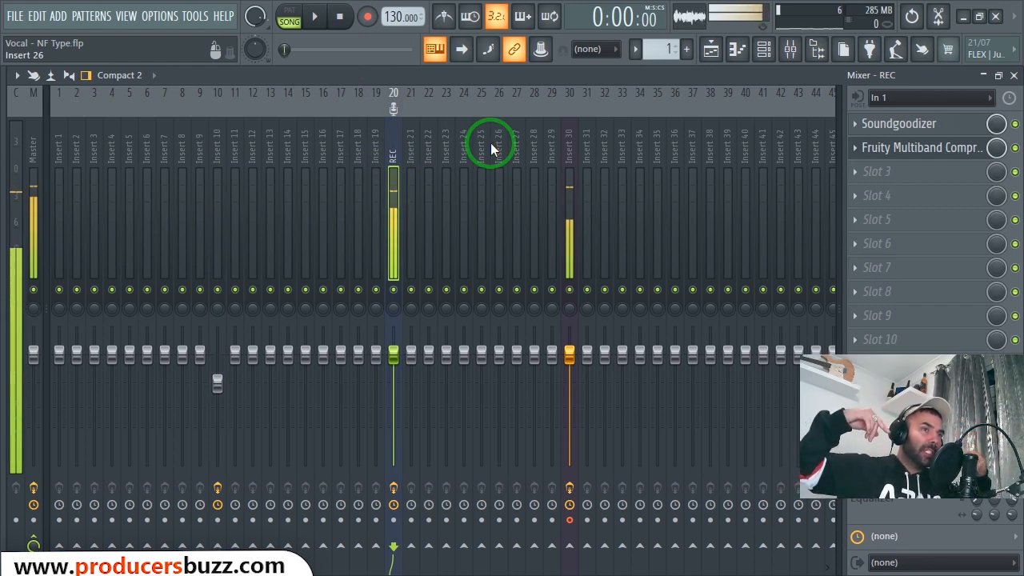
{"action": "right_click", "coordinate": [394, 149]}
{"action": "mouse_move", "coordinate": [456, 173]}
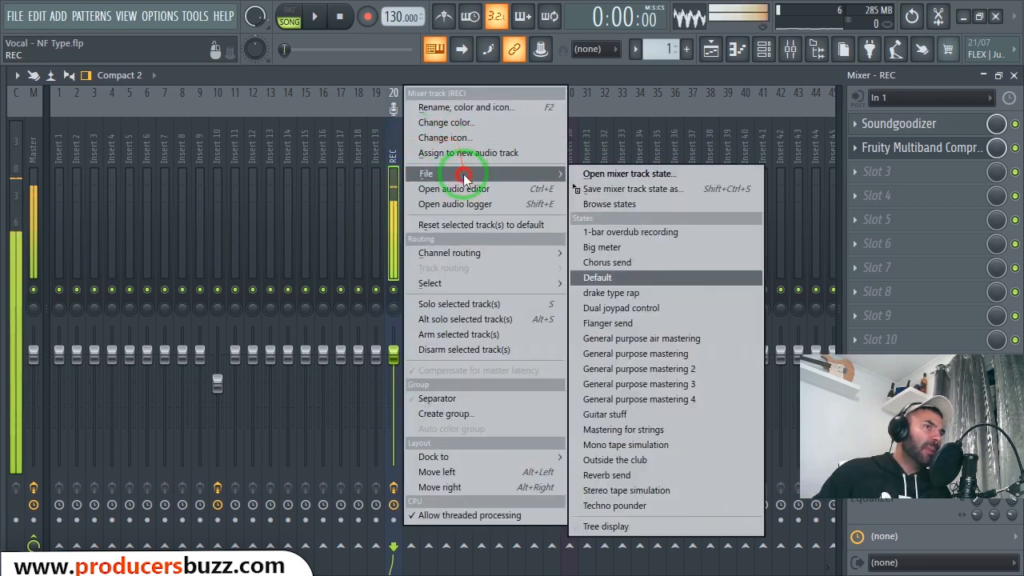
{"action": "left_click_drag", "start_coordinate": [601, 190], "coordinate": [394, 164]}
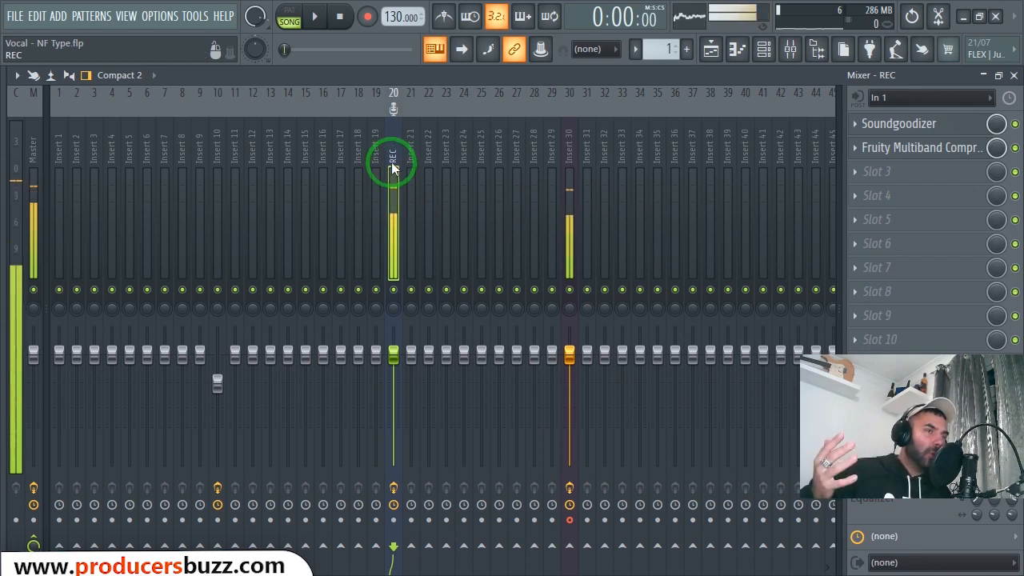
{"action": "right_click", "coordinate": [392, 168]}
{"action": "left_click", "coordinate": [475, 171]}
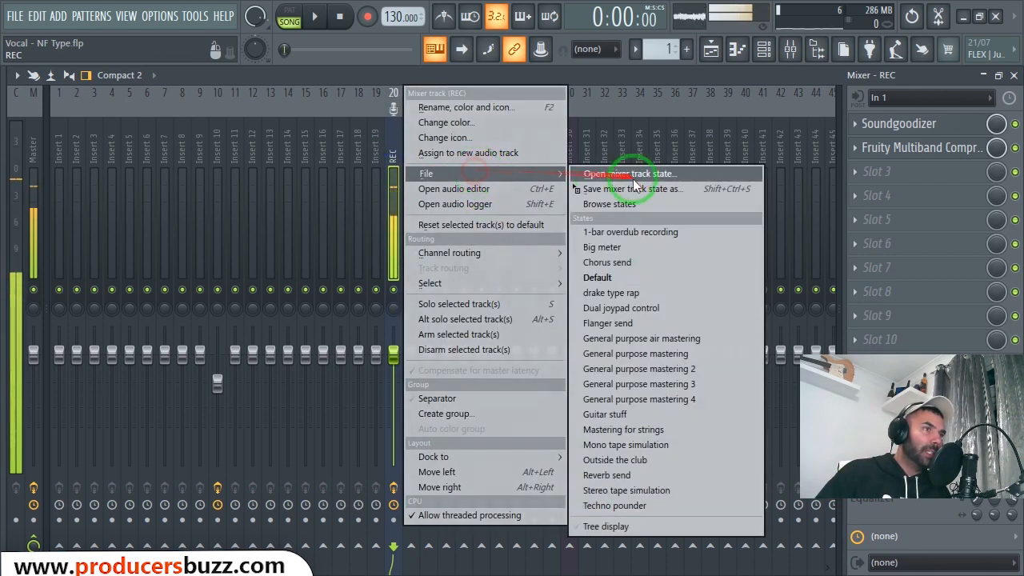
- Start saving the REC mixer track state and create a folder named NF on the Desktop for it
{"action": "left_click_drag", "start_coordinate": [633, 184], "coordinate": [394, 154]}
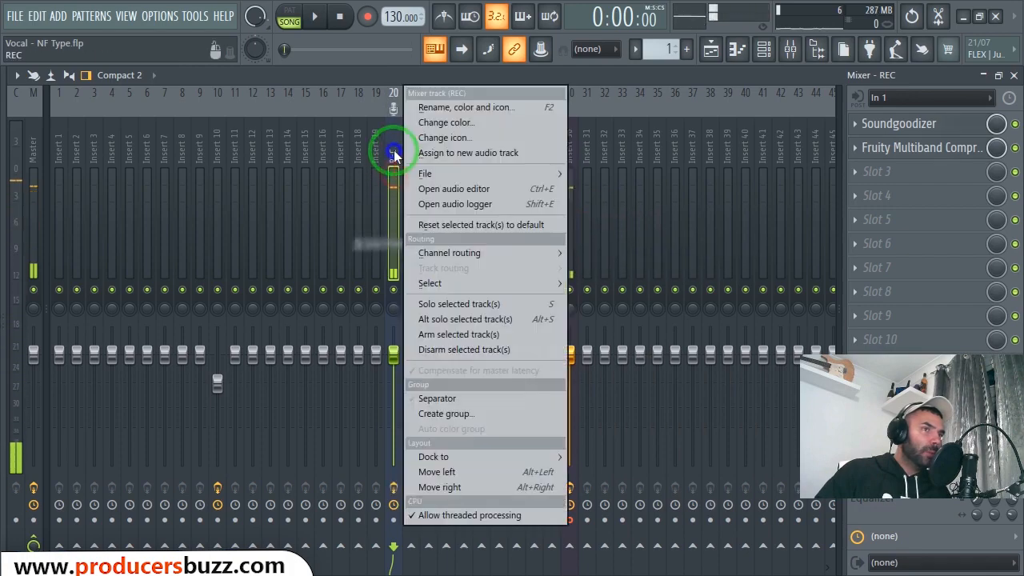
{"action": "mouse_move", "coordinate": [448, 173]}
{"action": "left_click", "coordinate": [640, 189]}
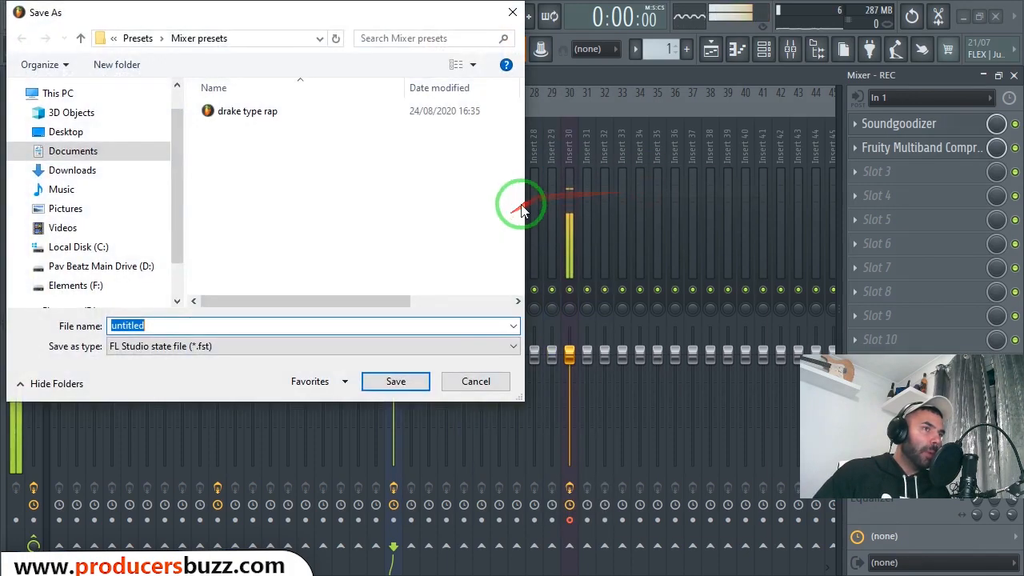
{"action": "left_click", "coordinate": [110, 134]}
{"action": "right_click", "coordinate": [492, 178]}
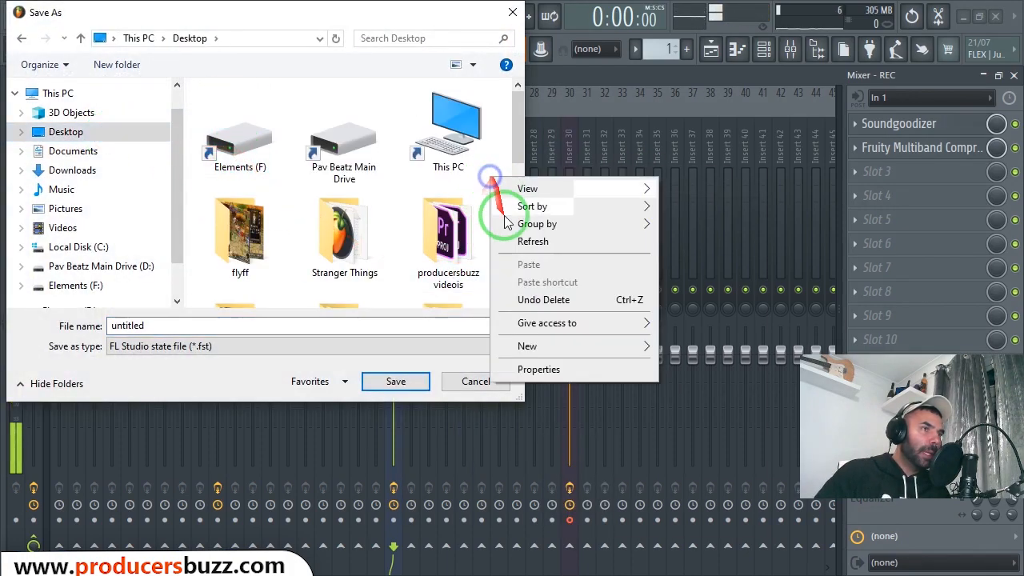
{"action": "mouse_move", "coordinate": [504, 346]}
{"action": "left_click", "coordinate": [695, 347]}
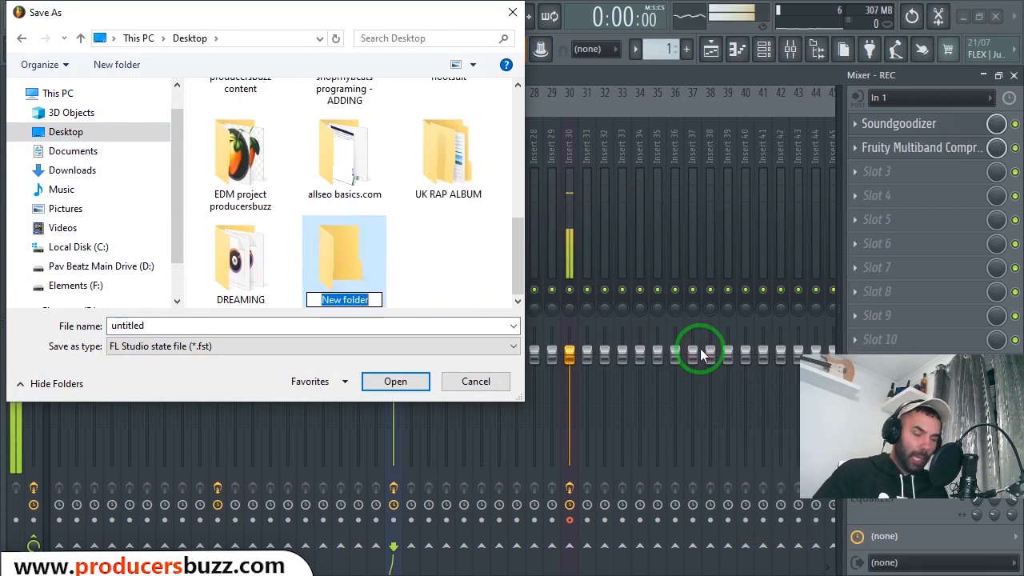
{"action": "type", "text": "NF"}
{"action": "key", "text": "Return"}
- Save the REC track state in the NF folder as "NF main record settings"
{"action": "left_click", "coordinate": [372, 254]}
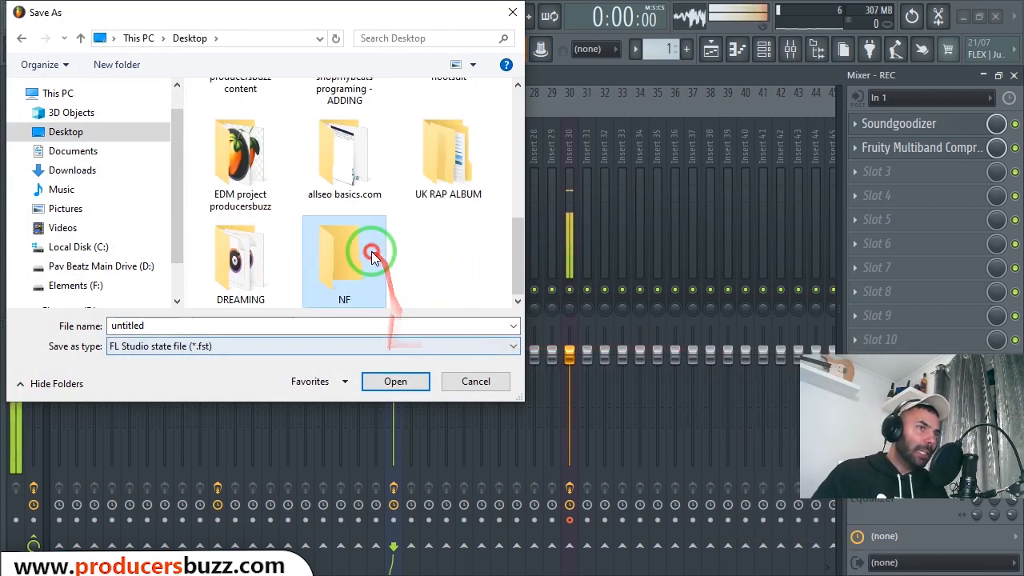
{"action": "left_click", "coordinate": [372, 254]}
{"action": "left_click", "coordinate": [263, 326]}
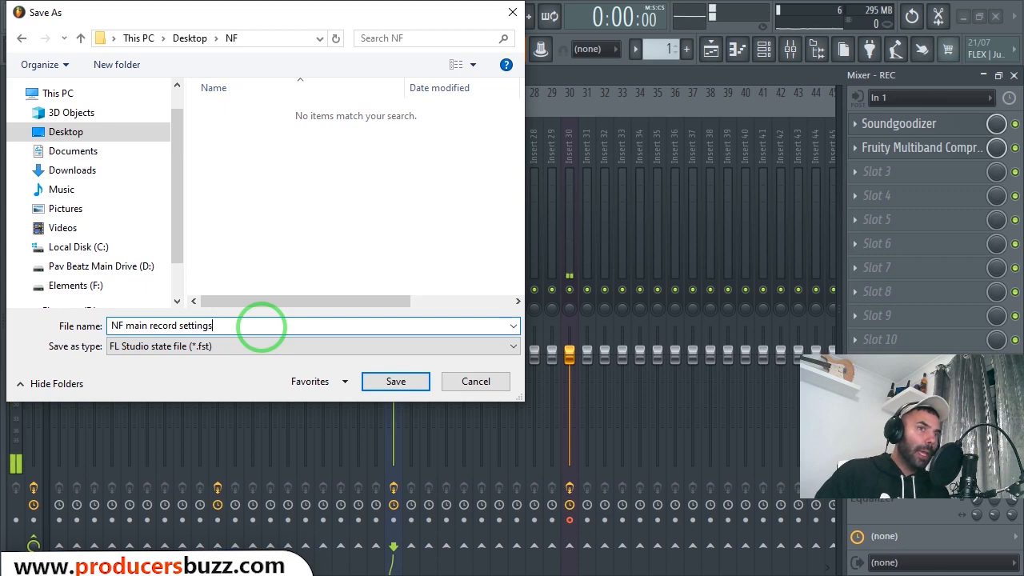
{"action": "key", "text": "Return"}
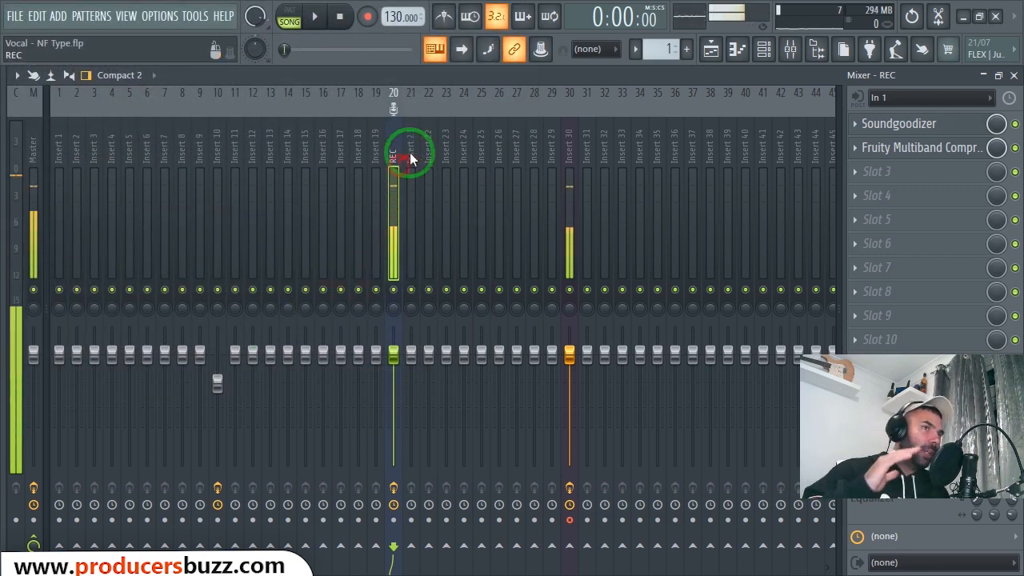
{"action": "right_click", "coordinate": [218, 152]}
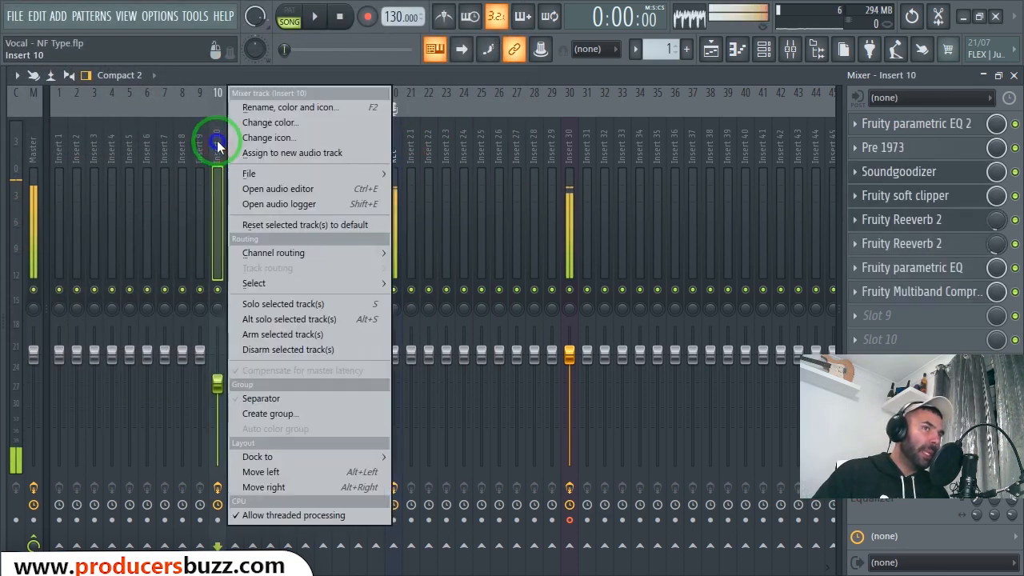
{"action": "left_click", "coordinate": [292, 173]}
{"action": "left_click_drag", "start_coordinate": [441, 186], "coordinate": [216, 135]}
{"action": "right_click", "coordinate": [217, 141]}
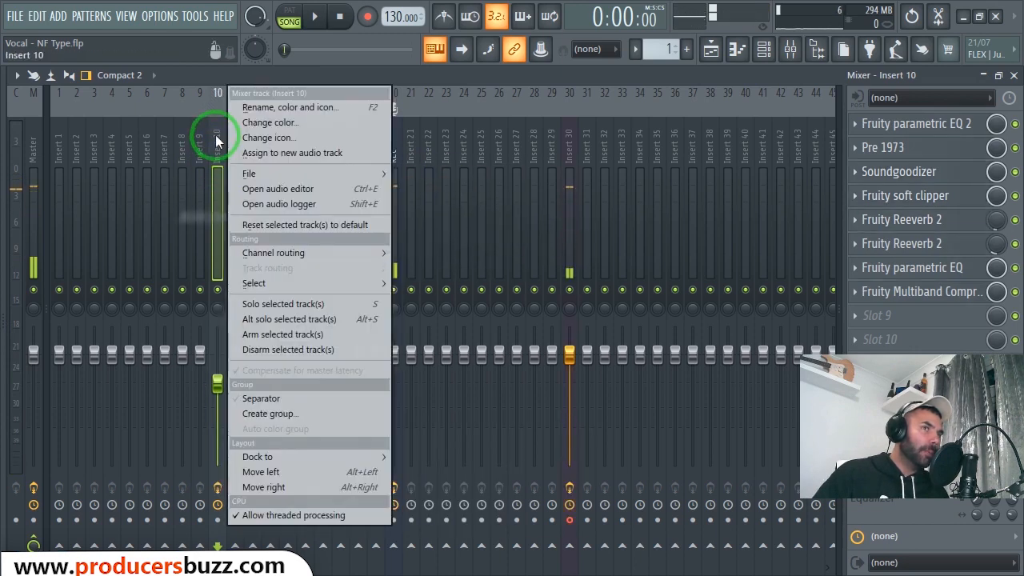
{"action": "left_click", "coordinate": [216, 141]}
- Save the Insert 10 mixer track state in the NF folder as "NF main effects post recording"
{"action": "right_click", "coordinate": [217, 141]}
{"action": "left_click", "coordinate": [278, 170]}
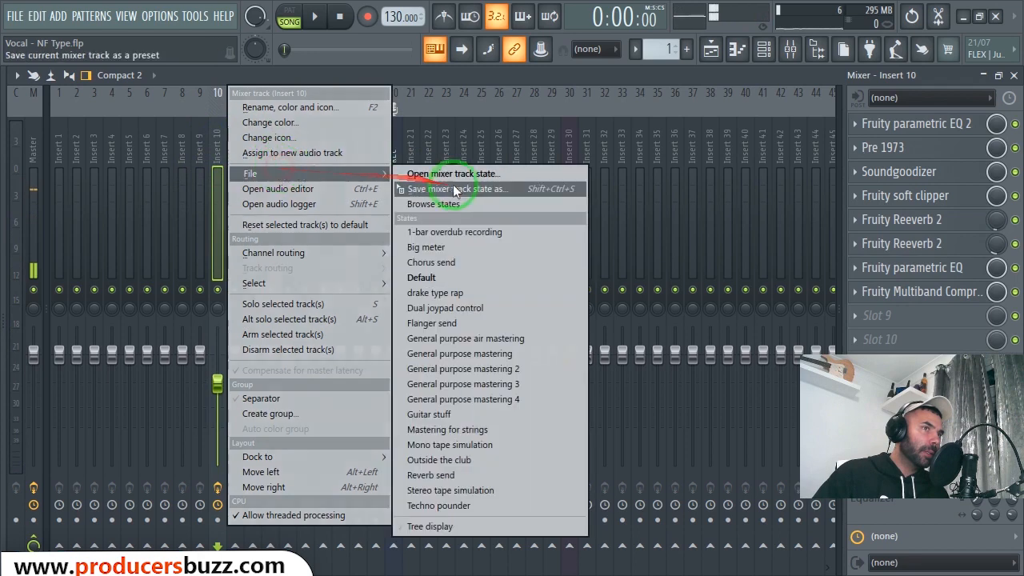
{"action": "left_click", "coordinate": [470, 189]}
{"action": "left_click", "coordinate": [240, 326]}
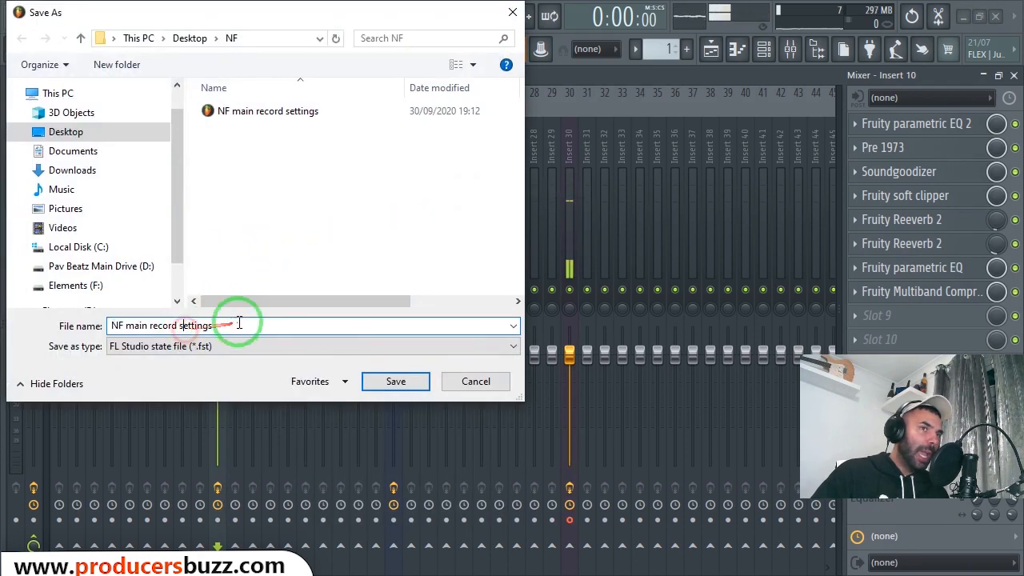
{"action": "left_click_drag", "start_coordinate": [240, 326], "coordinate": [152, 326]}
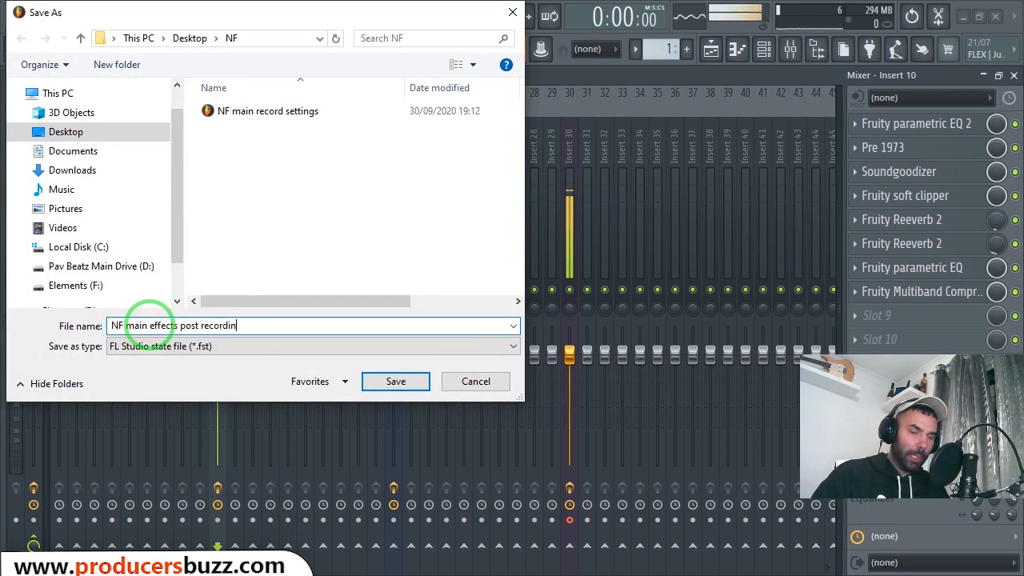
{"action": "key", "text": "Return"}
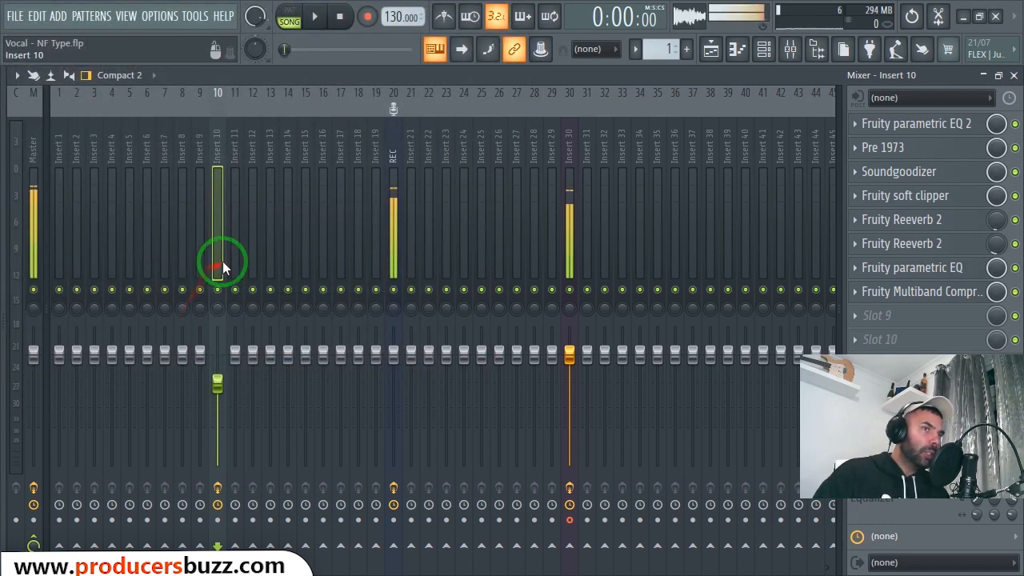
- Select the REC track and bypass its Soundgoodizer and Fruity Multiband Compressor effects
{"action": "left_click", "coordinate": [393, 183]}
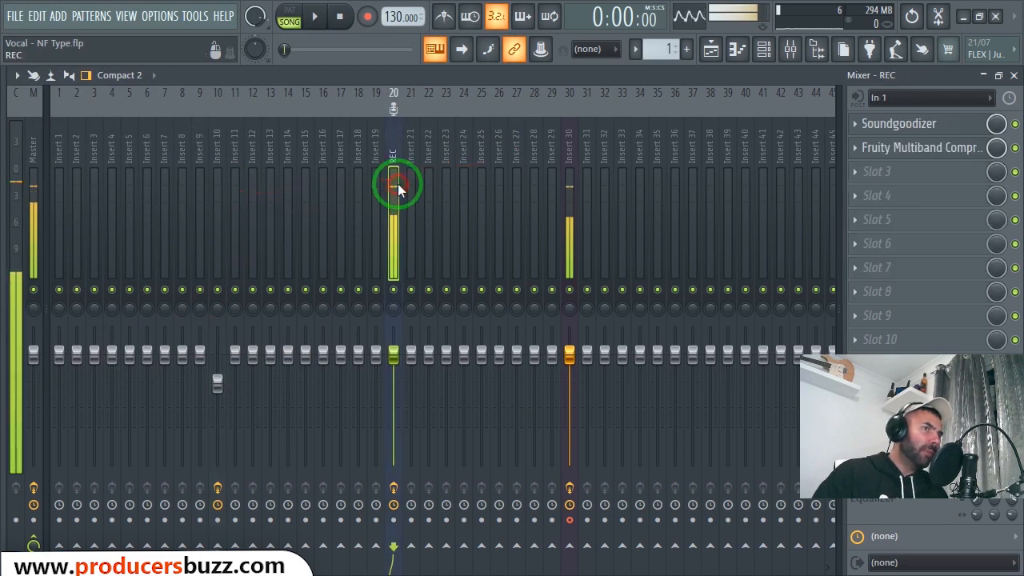
{"action": "left_click", "coordinate": [213, 200]}
{"action": "left_click", "coordinate": [391, 202]}
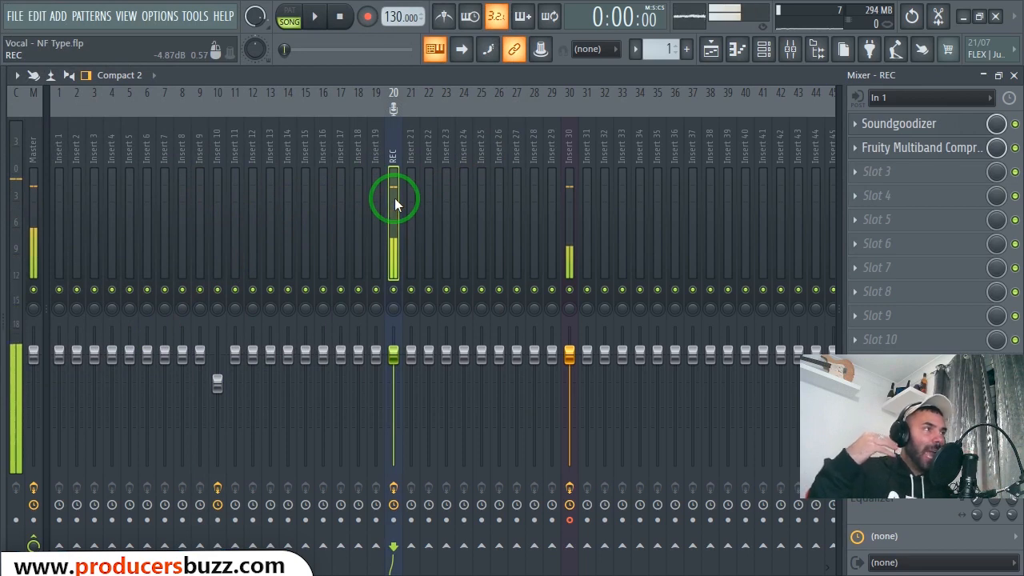
{"action": "left_click", "coordinate": [1015, 124]}
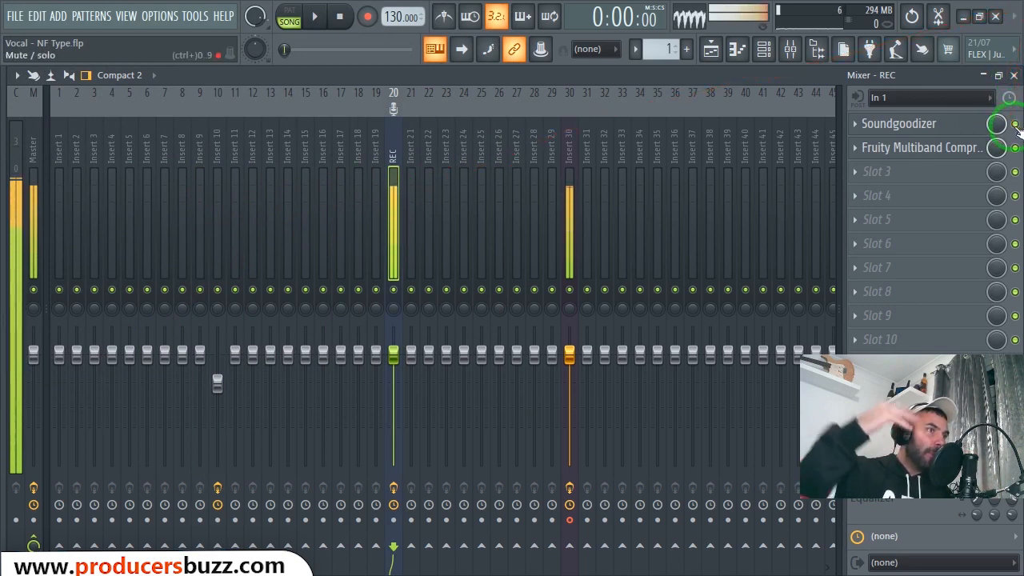
{"action": "left_click", "coordinate": [1015, 147]}
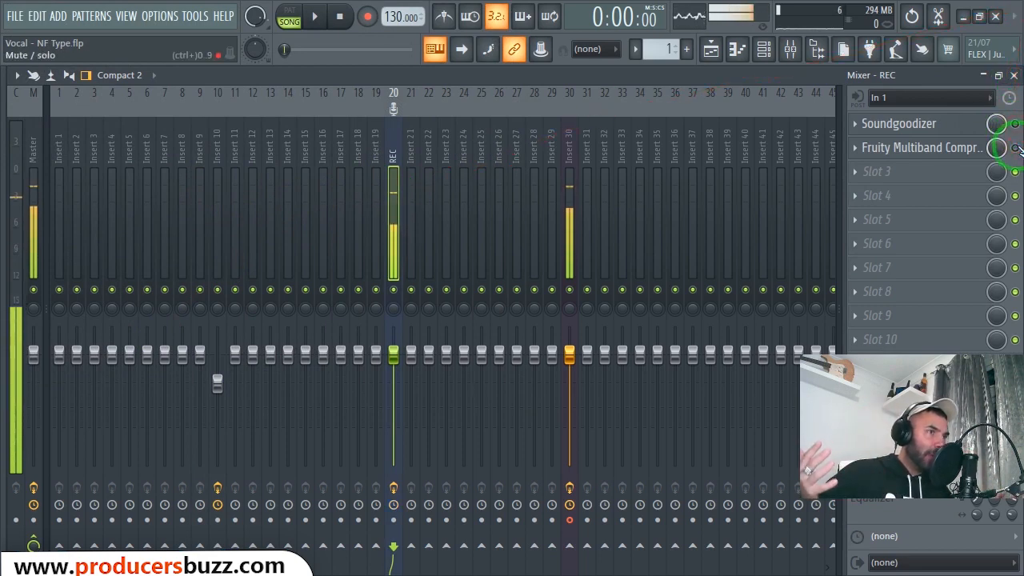
- Toggle the Soundgoodizer and Fruity Multiband Compressor on the REC track to compare the sound, leaving both enabled
{"action": "left_click", "coordinate": [1014, 149]}
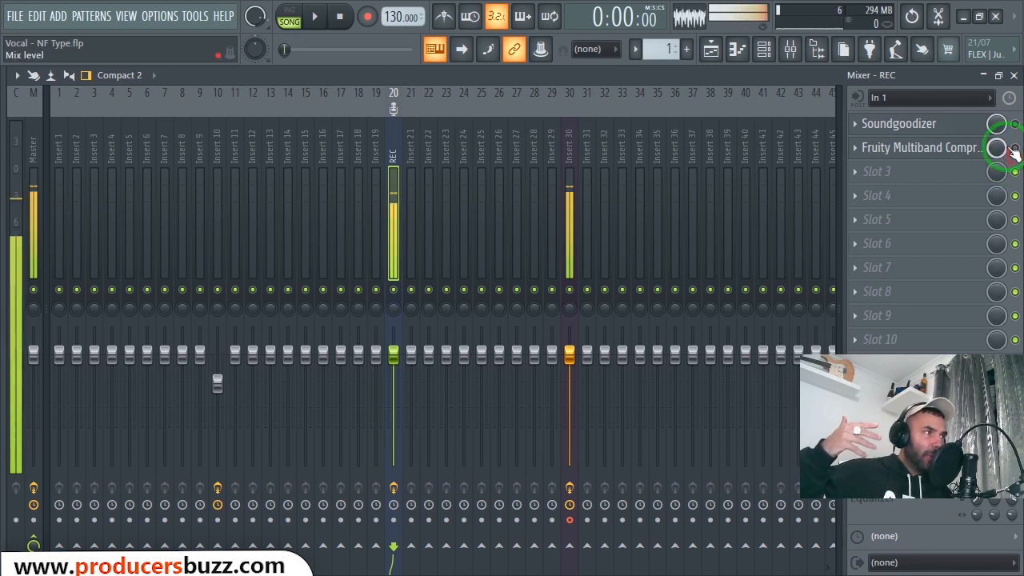
{"action": "left_click", "coordinate": [1015, 124]}
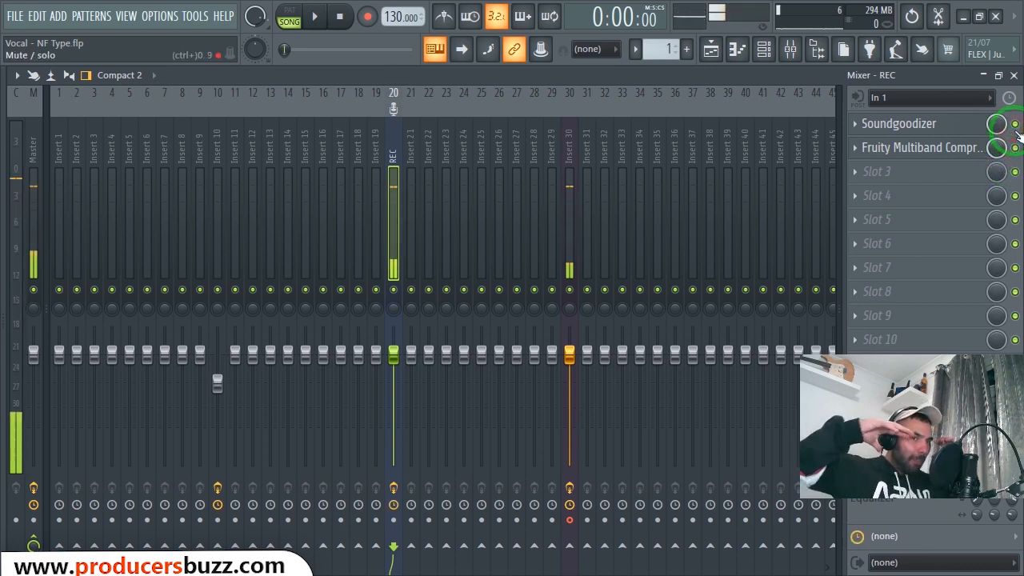
{"action": "left_click", "coordinate": [1015, 149]}
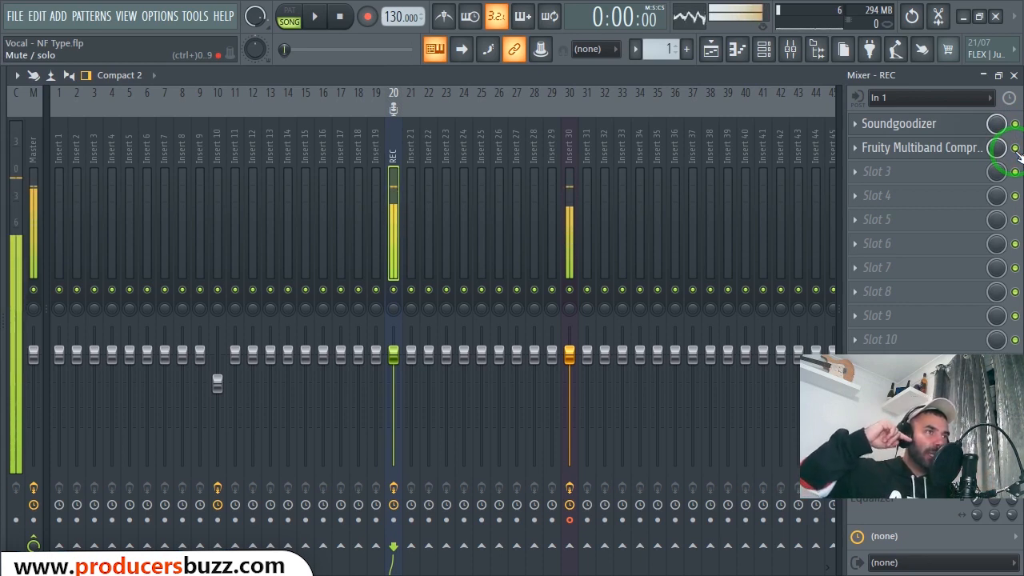
{"action": "left_click", "coordinate": [1014, 148]}
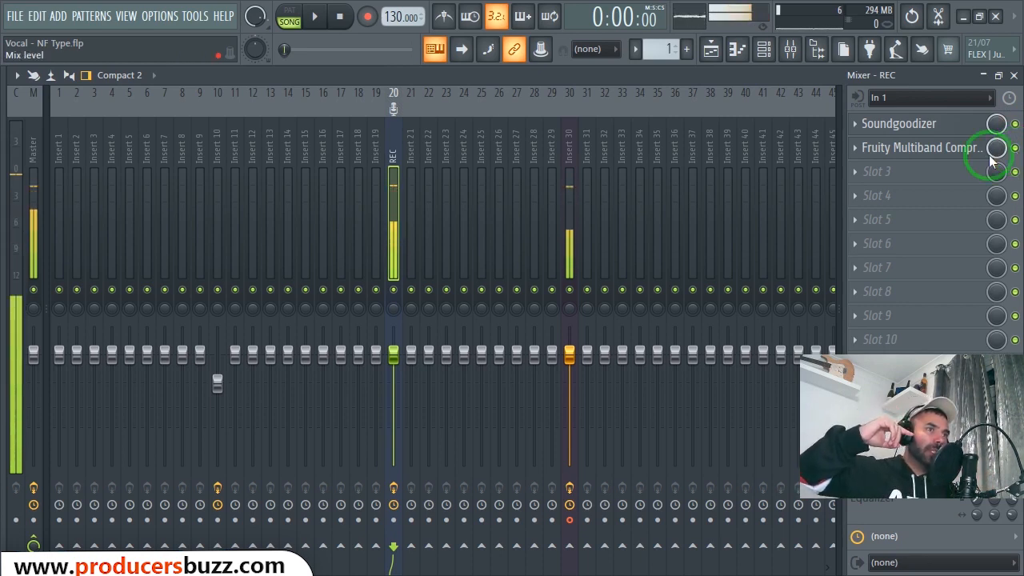
{"action": "left_click", "coordinate": [1015, 124]}
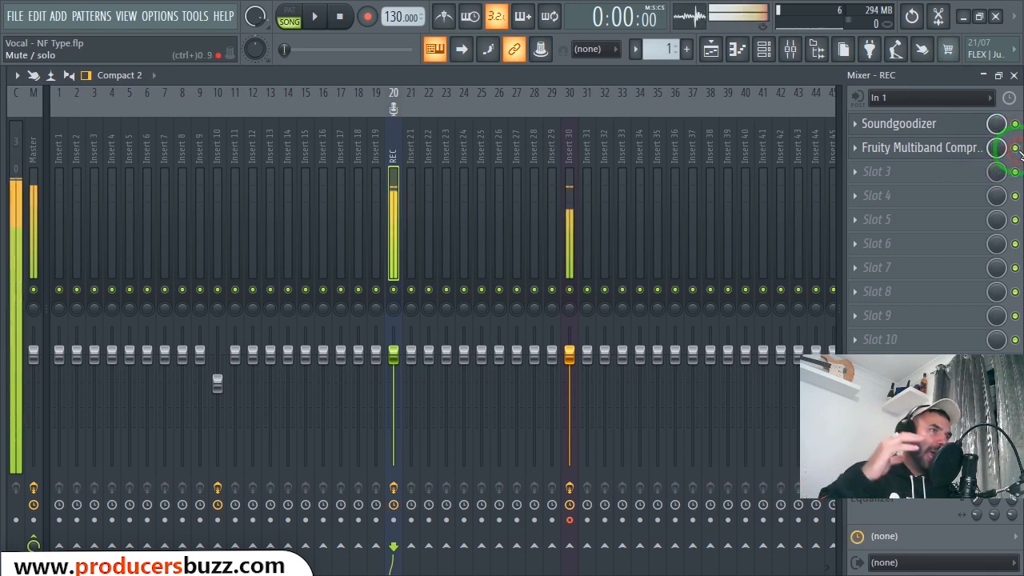
- Open the Soundgoodizer on the REC track and examine its knob amount and selected mode
{"action": "left_click", "coordinate": [922, 128]}
{"action": "left_click", "coordinate": [445, 183]}
{"action": "left_click", "coordinate": [320, 170]}
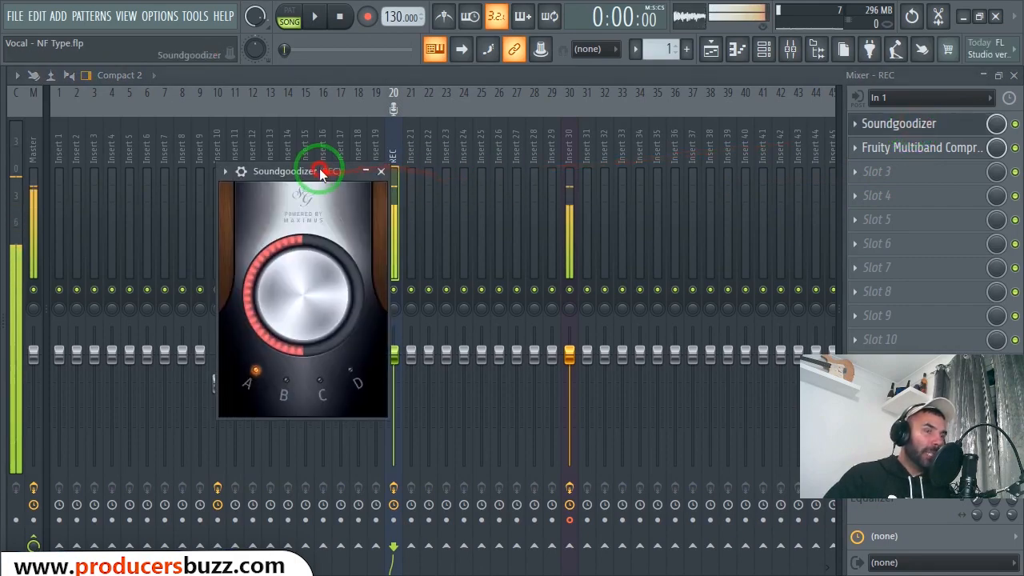
{"action": "left_click", "coordinate": [304, 200]}
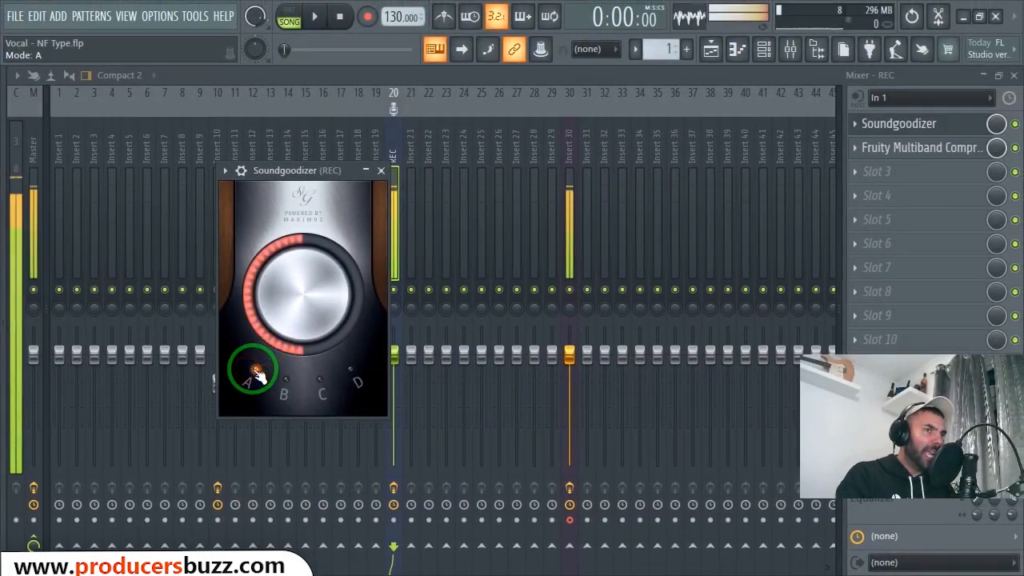
- Load the Vocal preset into the REC track's Fruity Multiband Compressor
{"action": "left_click", "coordinate": [920, 148]}
{"action": "double_click", "coordinate": [645, 213]}
{"action": "left_click_drag", "start_coordinate": [730, 211], "coordinate": [452, 207]}
{"action": "left_click", "coordinate": [855, 156]}
{"action": "left_click", "coordinate": [827, 208]}
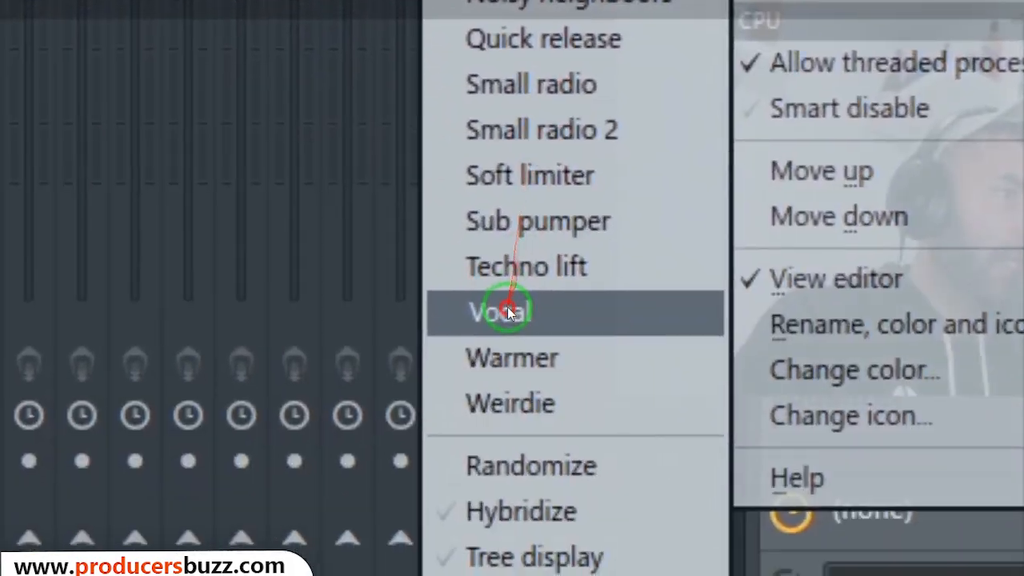
{"action": "left_click", "coordinate": [471, 306]}
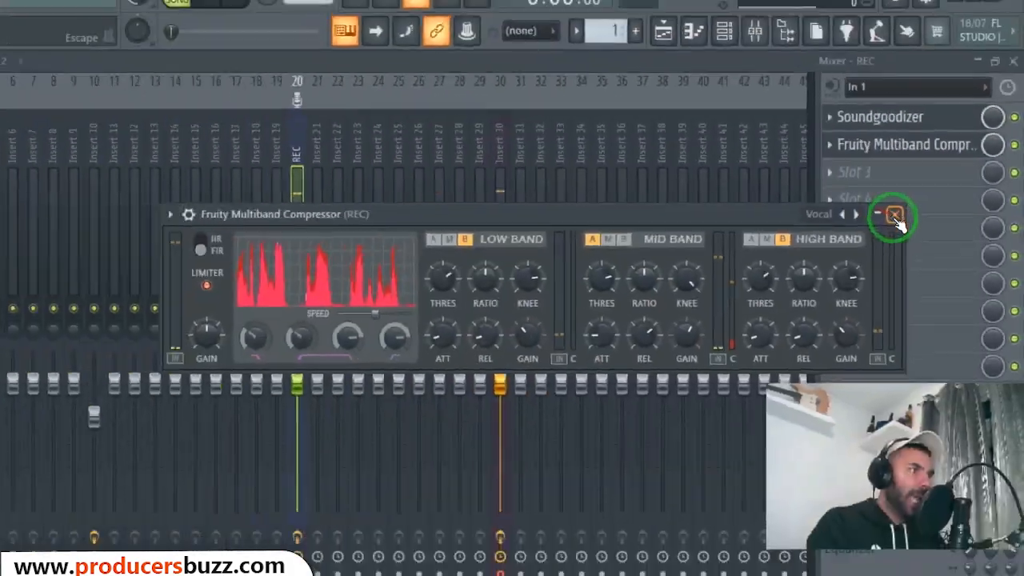
{"action": "left_click", "coordinate": [897, 216]}
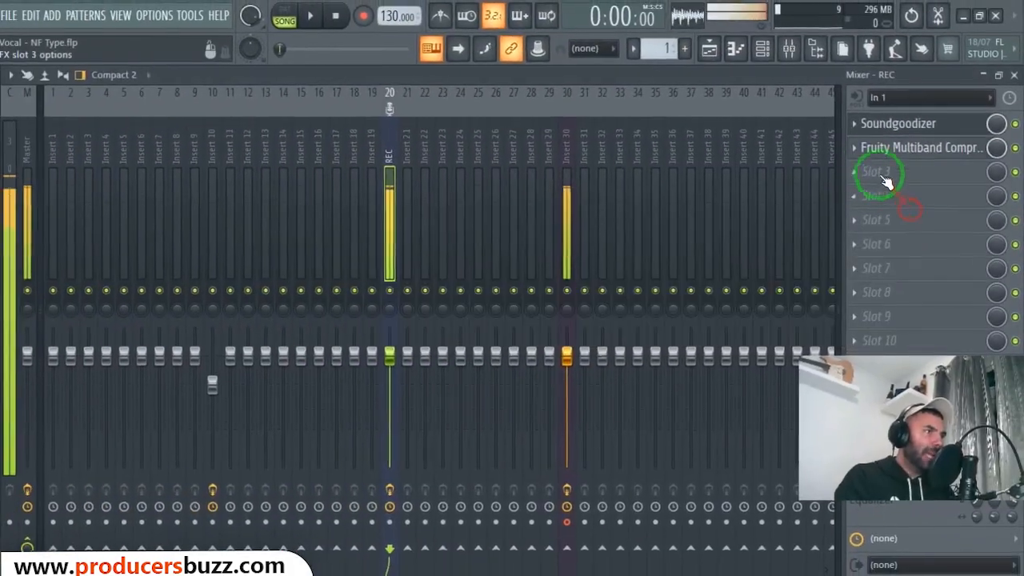
{"action": "left_click", "coordinate": [1013, 148]}
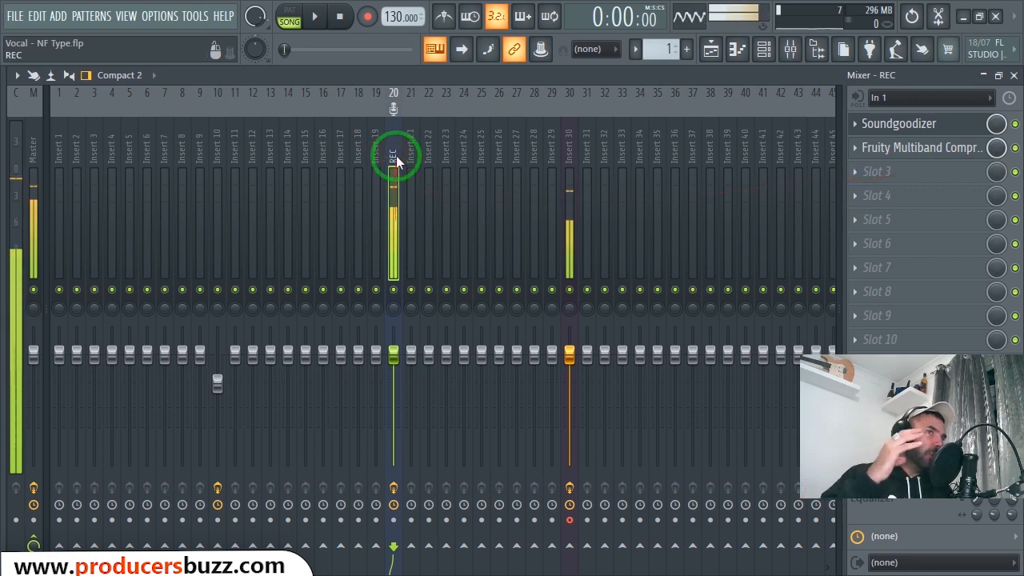
- Select the Insert 10 track and bypass all eight of its effects, from Fruity parametric EQ 2 to Fruity Multiband Compressor
{"action": "left_click", "coordinate": [218, 258]}
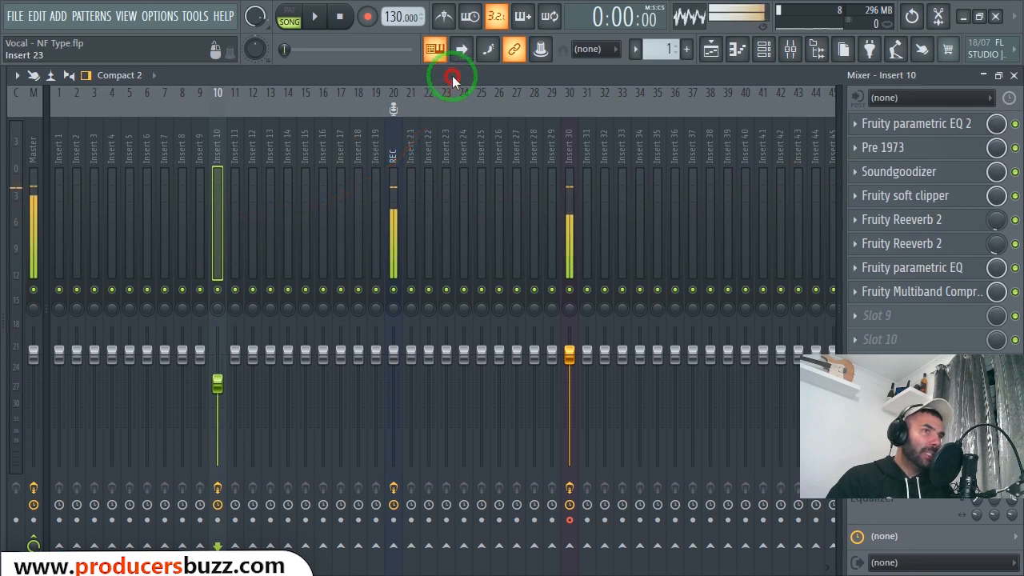
{"action": "left_click", "coordinate": [1015, 124]}
{"action": "left_click_drag", "start_coordinate": [1020, 180], "coordinate": [1020, 214]}
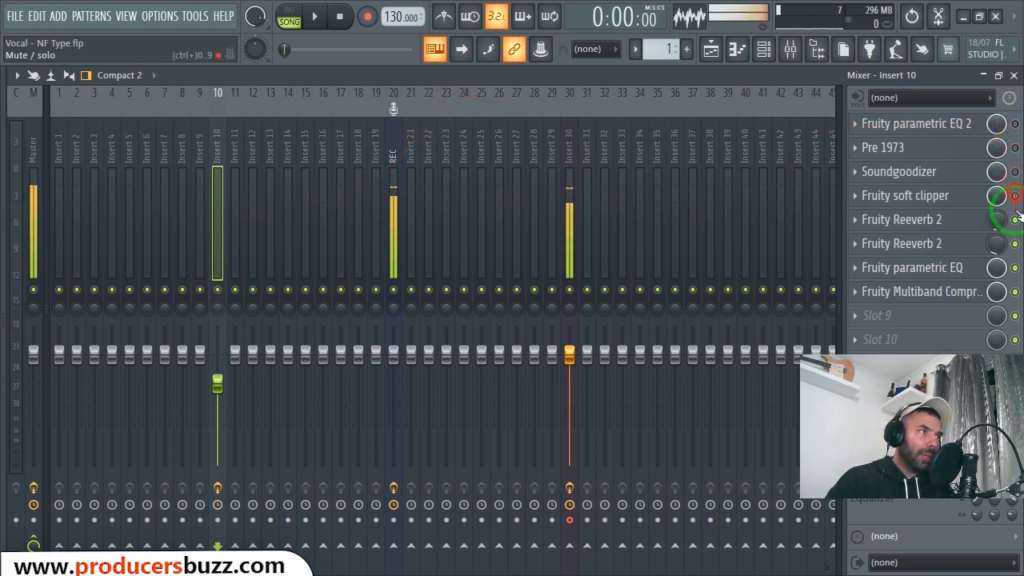
{"action": "left_click", "coordinate": [1014, 292]}
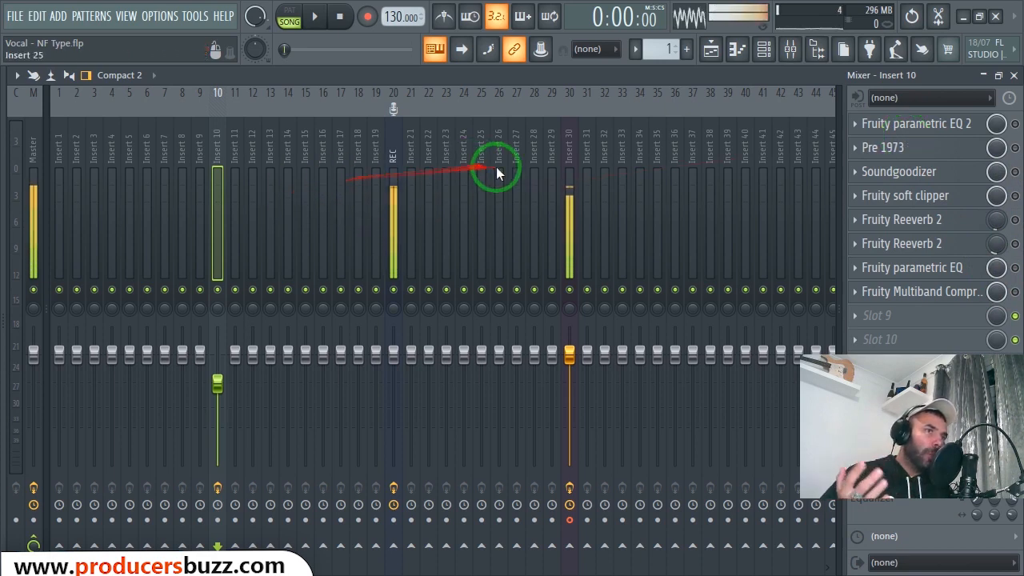
- Load the saved "NF main record settings" mixer track state from the NF folder into Insert 24
{"action": "left_click", "coordinate": [448, 135]}
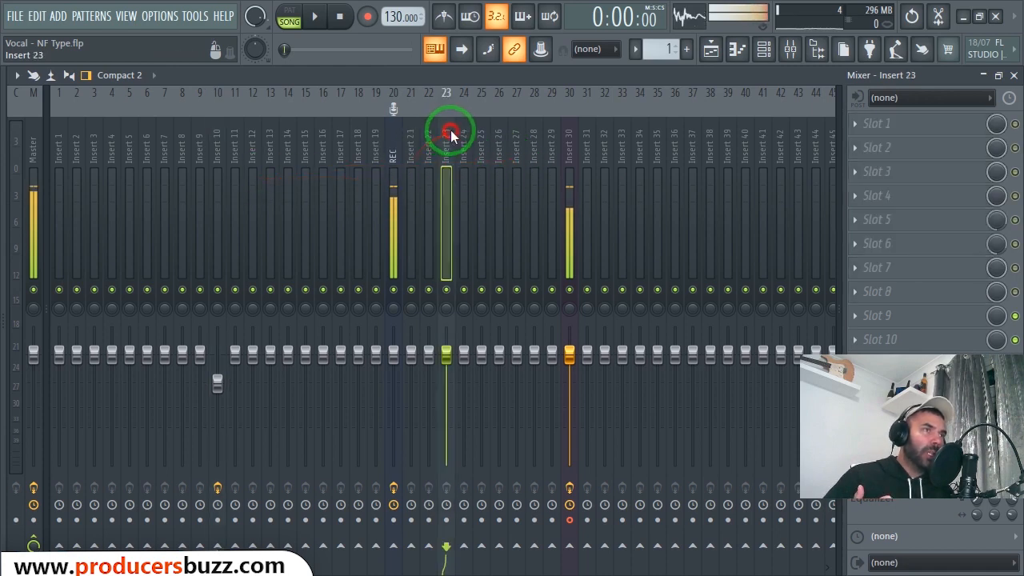
{"action": "left_click", "coordinate": [464, 134]}
{"action": "right_click", "coordinate": [471, 136]}
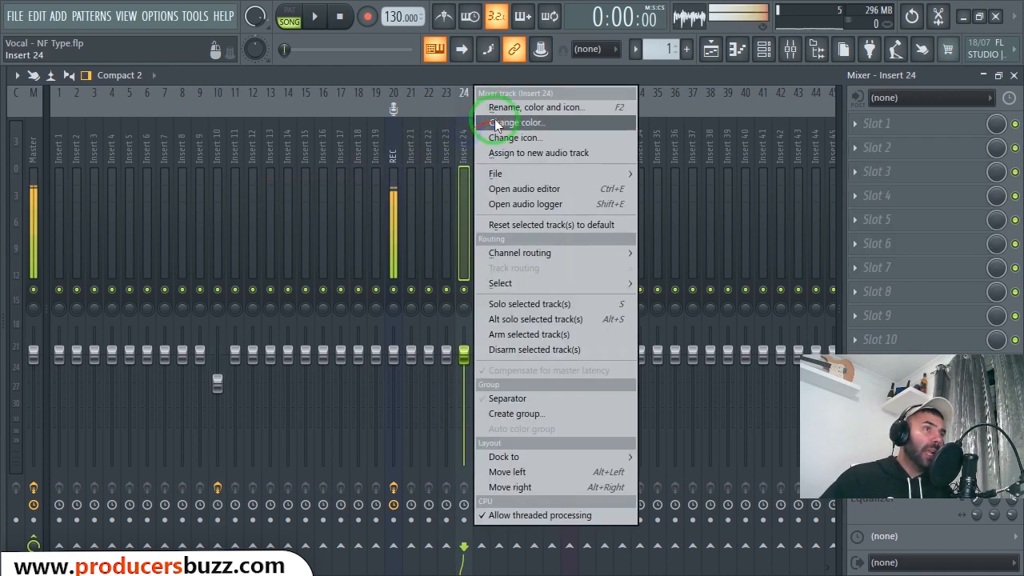
{"action": "mouse_move", "coordinate": [516, 173]}
{"action": "left_click", "coordinate": [704, 174]}
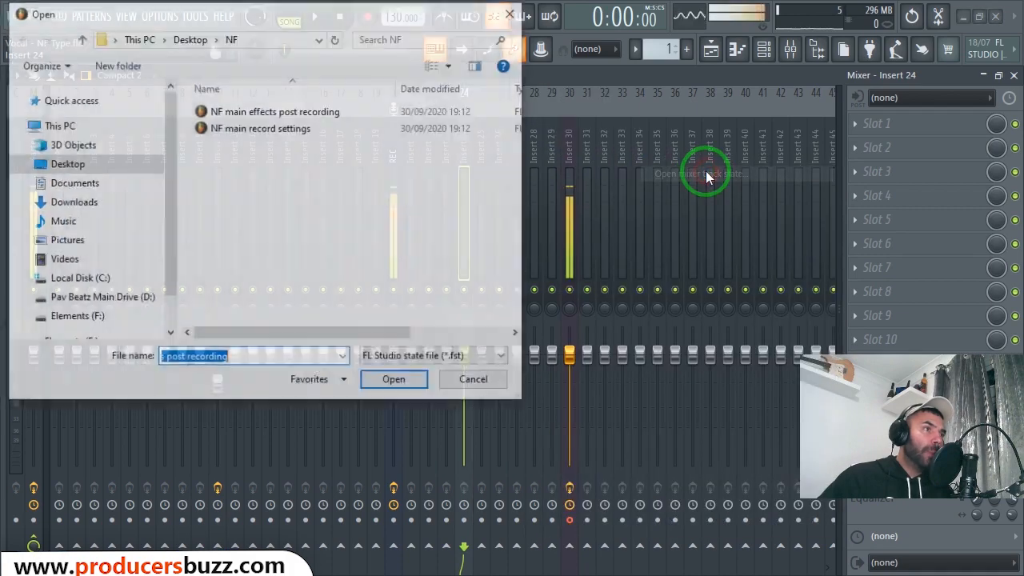
{"action": "double_click", "coordinate": [278, 130]}
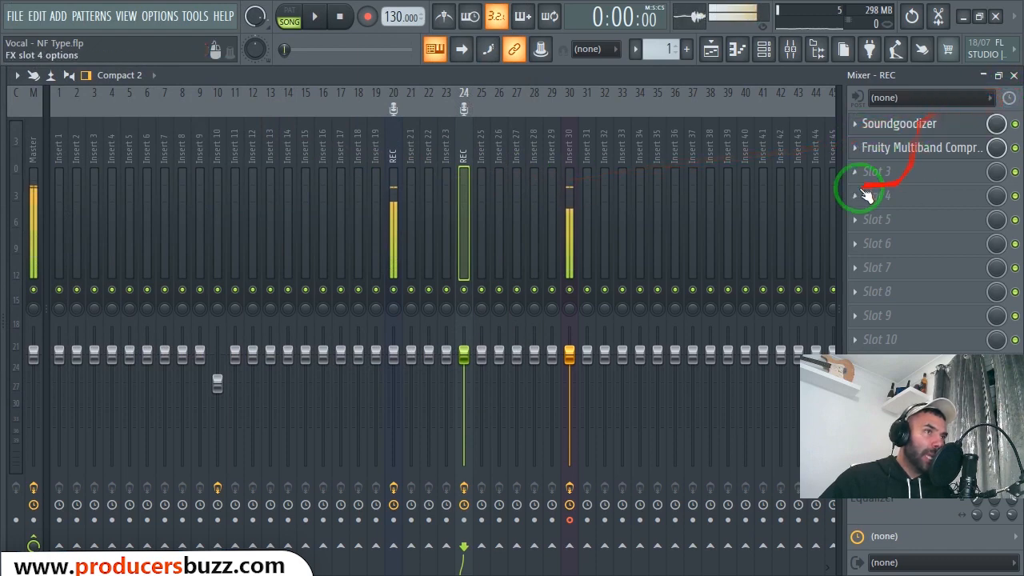
{"action": "left_click", "coordinate": [481, 152]}
{"action": "left_click", "coordinate": [464, 153]}
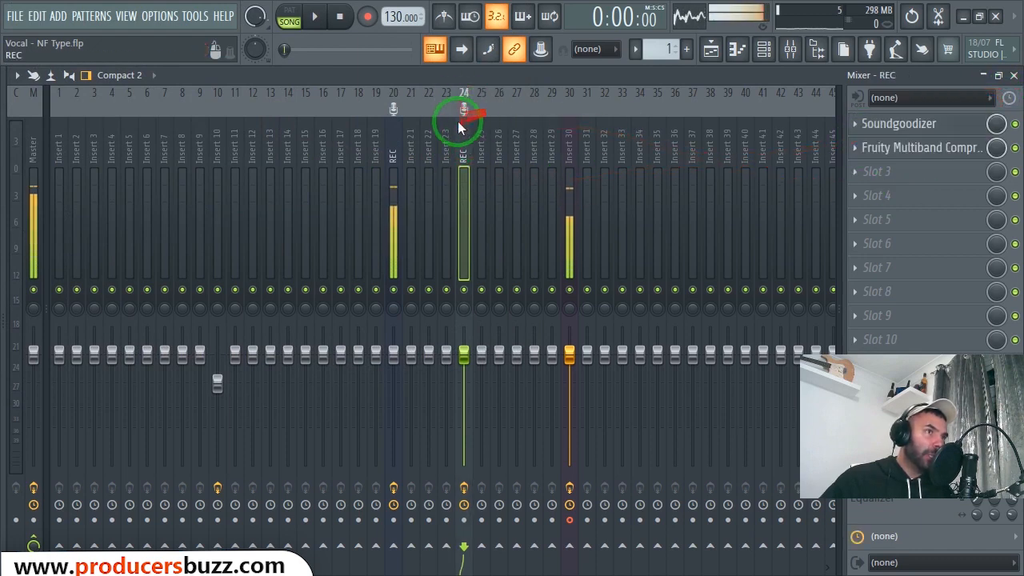
- Load the "NF main effects post recording" state into Insert 25 and compare its effect chain with track 24's
{"action": "left_click", "coordinate": [481, 152]}
{"action": "right_click", "coordinate": [481, 138]}
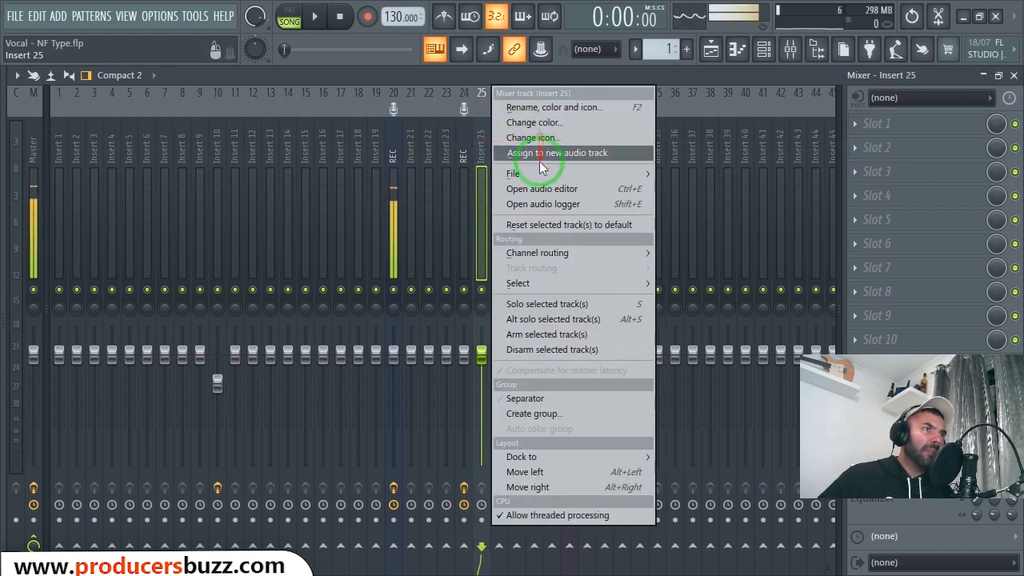
{"action": "mouse_move", "coordinate": [528, 173]}
{"action": "left_click", "coordinate": [712, 171]}
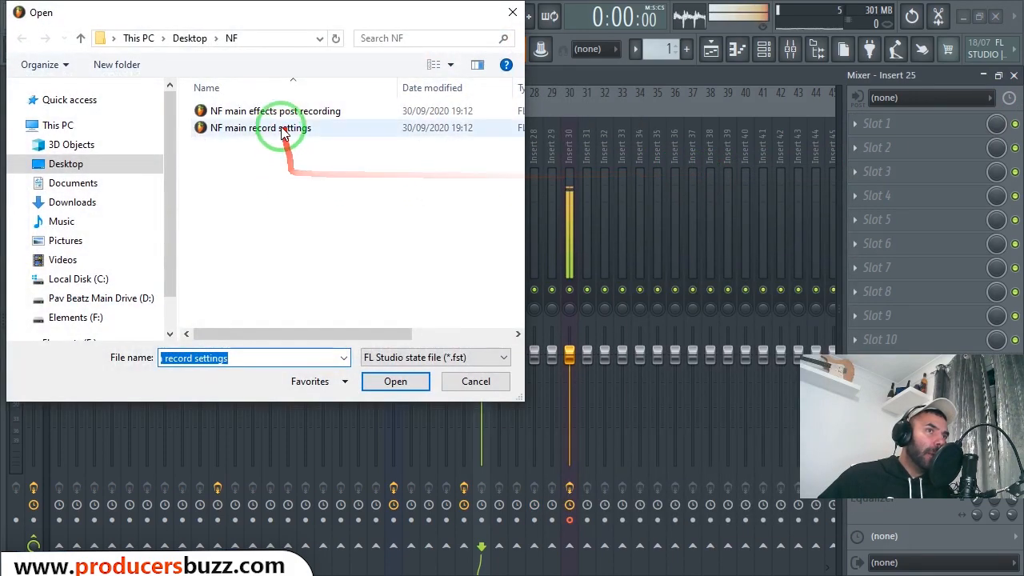
{"action": "left_click", "coordinate": [336, 112]}
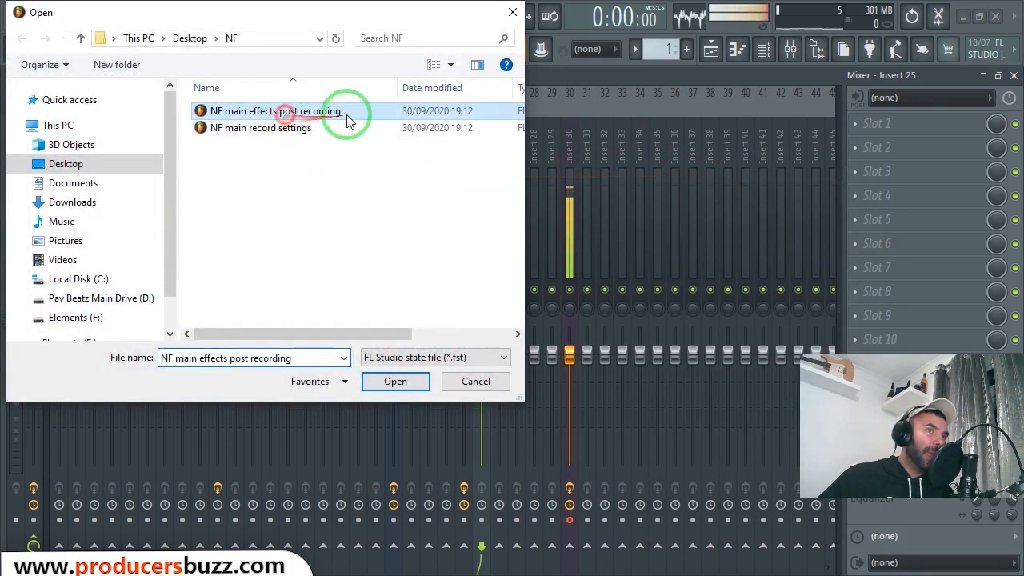
{"action": "double_click", "coordinate": [291, 114]}
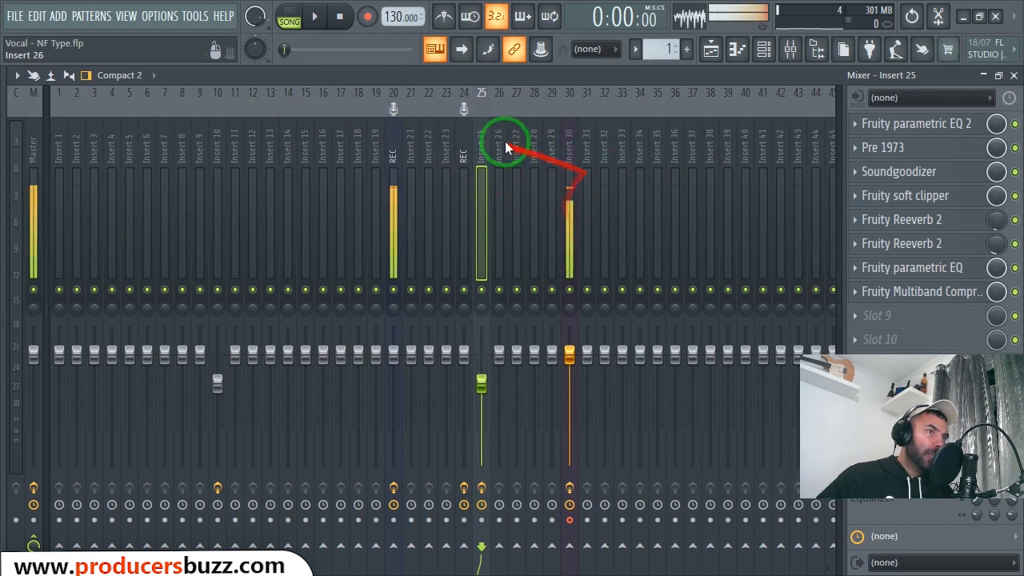
{"action": "left_click", "coordinate": [466, 186]}
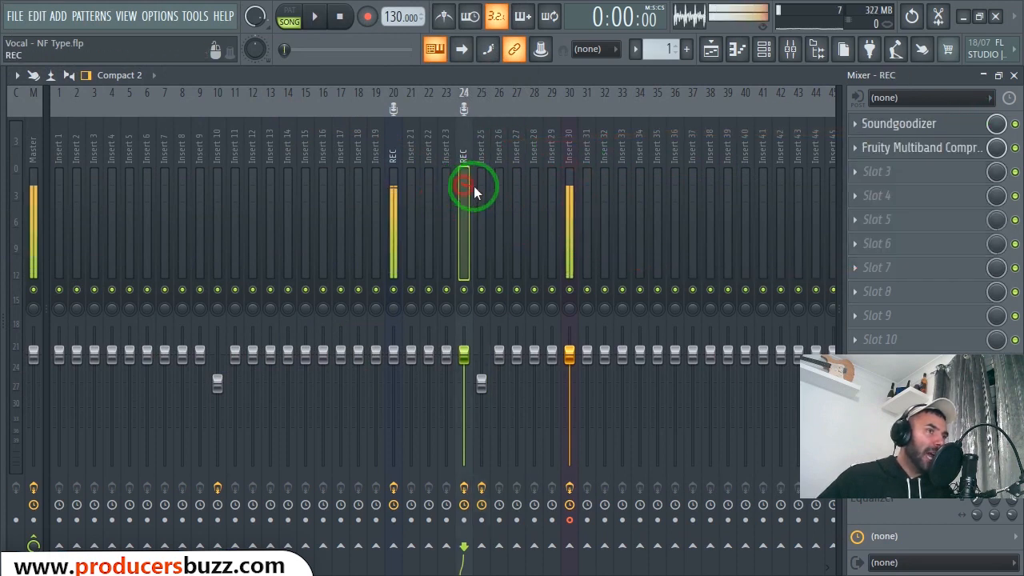
{"action": "left_click", "coordinate": [480, 204]}
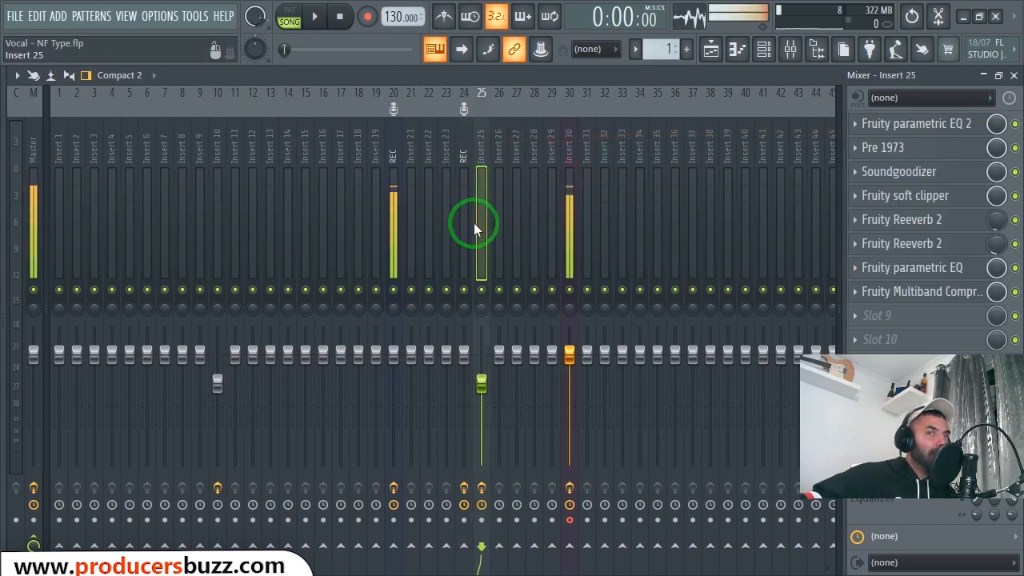
- Enable Fruity parametric EQ 2 on Insert 10 and apply its Vocal Presence preset
{"action": "left_click", "coordinate": [225, 214]}
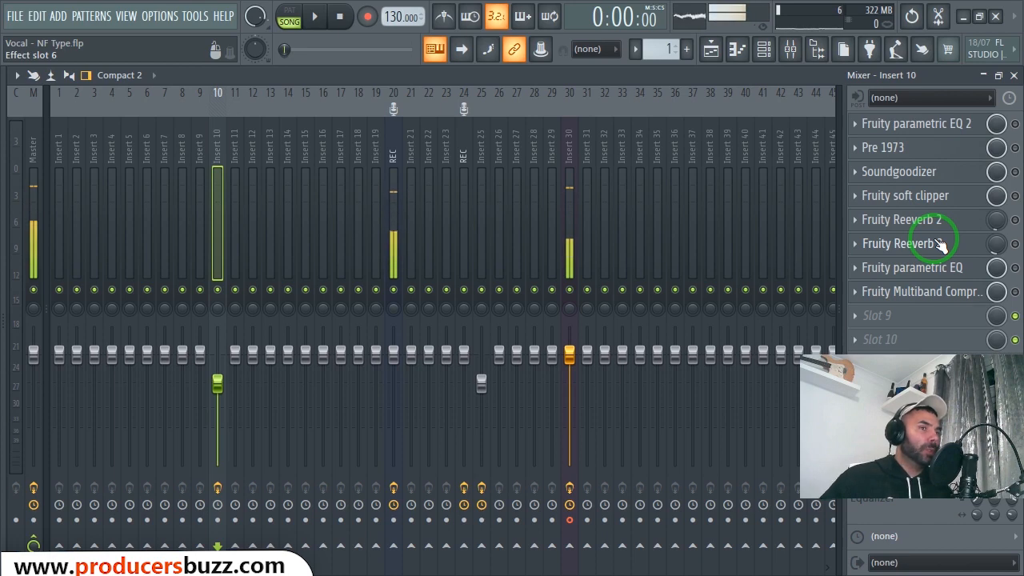
{"action": "left_click", "coordinate": [958, 127]}
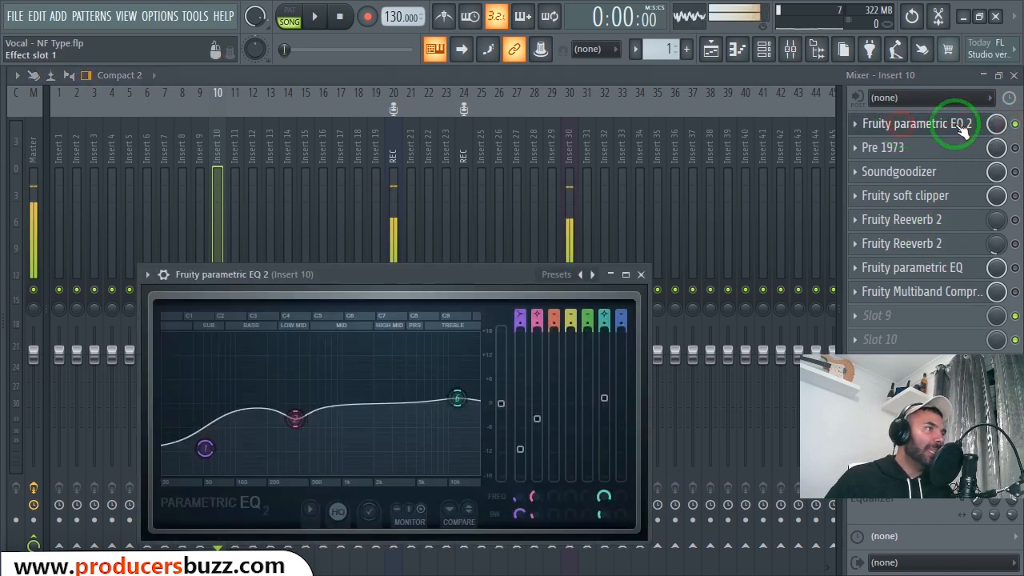
{"action": "left_click", "coordinate": [856, 126]}
{"action": "mouse_move", "coordinate": [869, 188]}
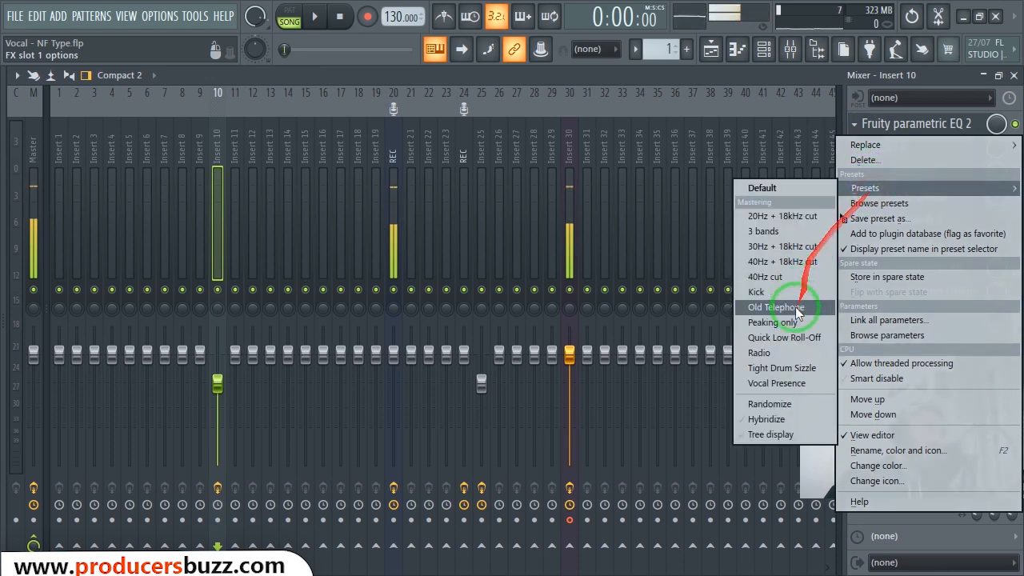
{"action": "left_click", "coordinate": [799, 383]}
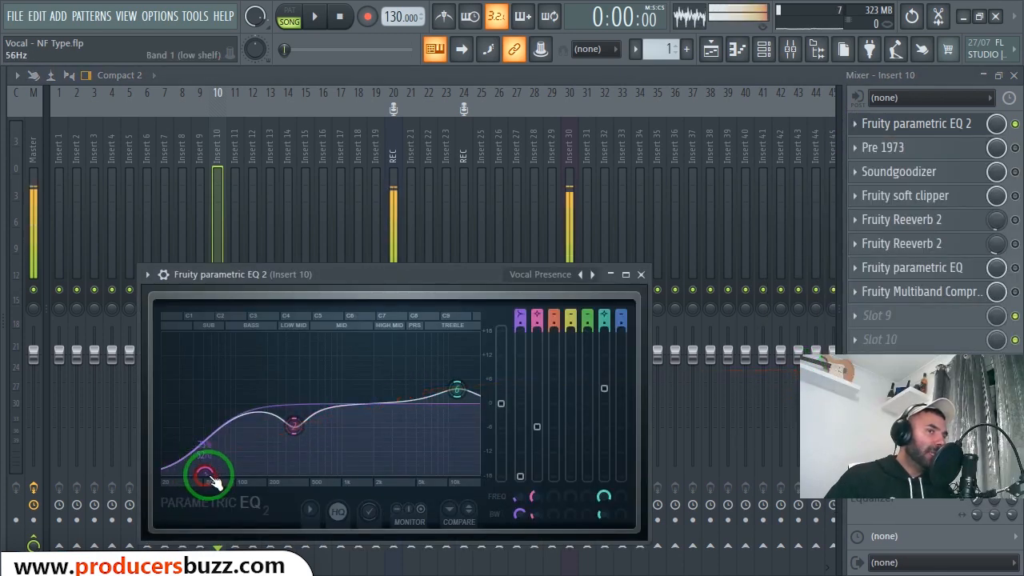
- Soften the EQ curve by setting band 1 to about -10.3 dB at 52 Hz and reducing the low-mid cut and treble boost
{"action": "left_click_drag", "start_coordinate": [205, 473], "coordinate": [174, 365]}
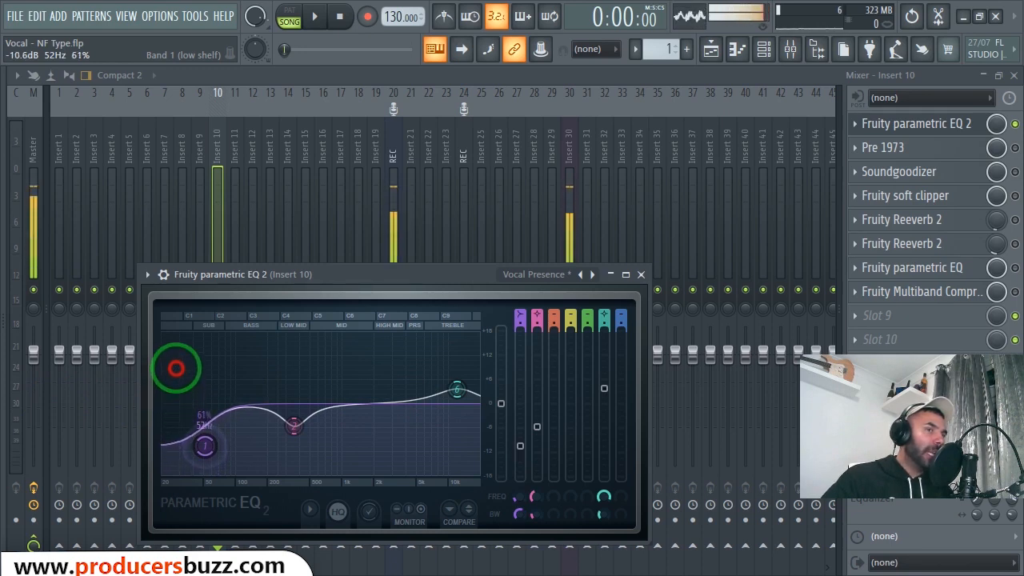
{"action": "left_click_drag", "start_coordinate": [294, 422], "coordinate": [295, 400]}
{"action": "left_click_drag", "start_coordinate": [457, 389], "coordinate": [454, 425]}
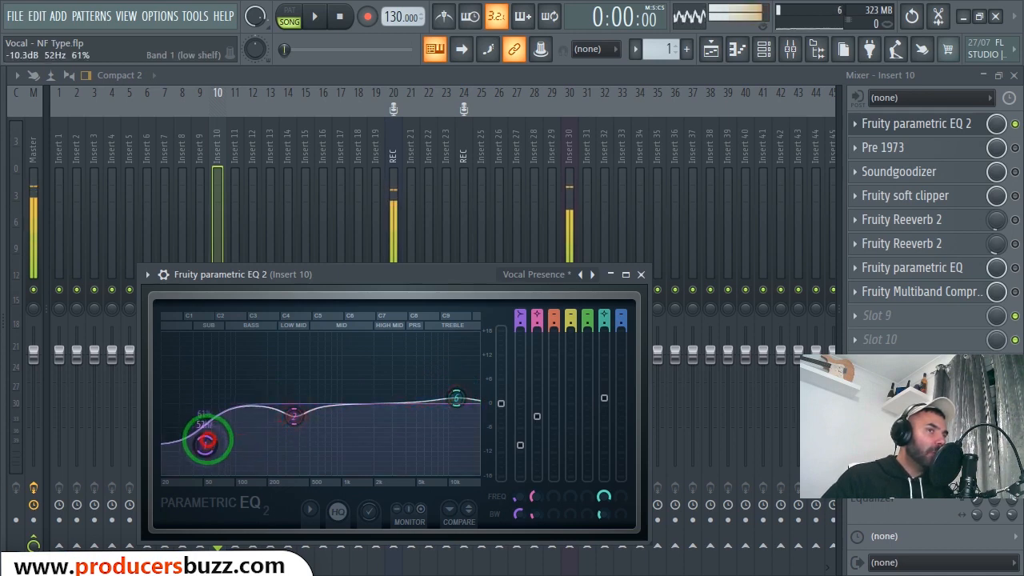
{"action": "left_click", "coordinate": [640, 275]}
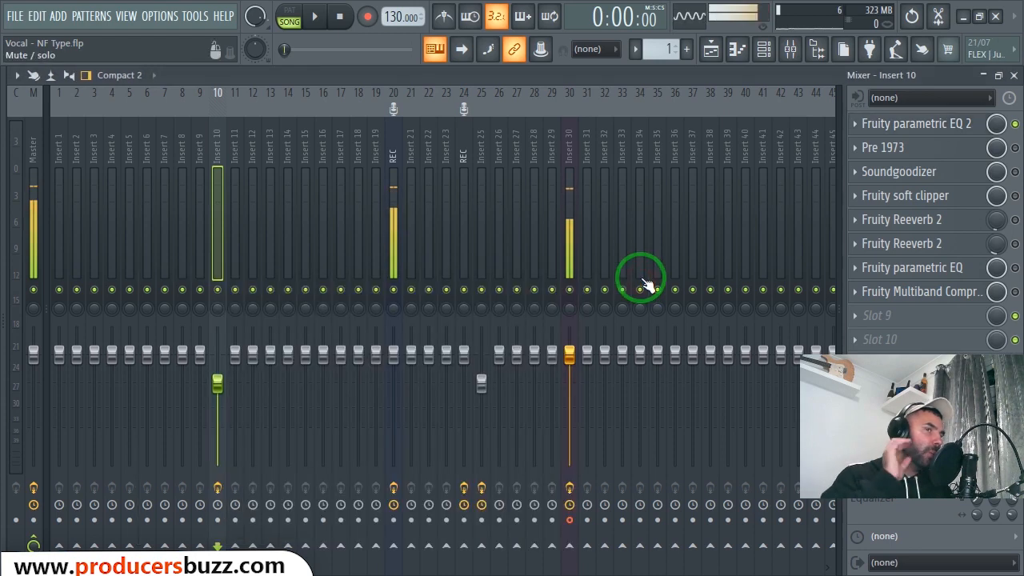
- Play the song, look over the recorded vocal clips in the Playlist, and return to the mixer
{"action": "left_click", "coordinate": [997, 196]}
{"action": "key", "text": "space"}
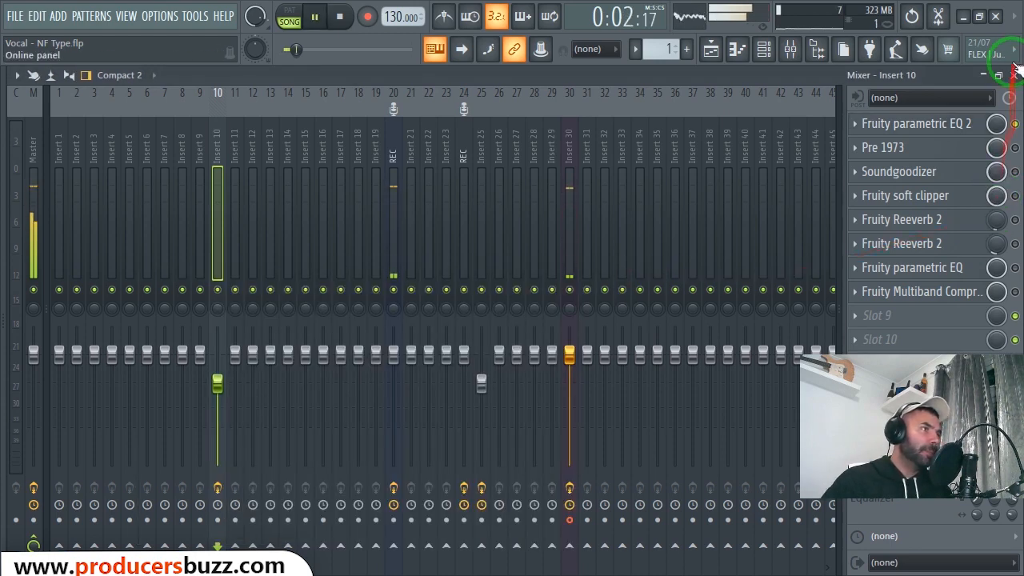
{"action": "left_click", "coordinate": [983, 75]}
{"action": "left_click", "coordinate": [506, 95]}
{"action": "left_click_drag", "start_coordinate": [505, 95], "coordinate": [427, 115]}
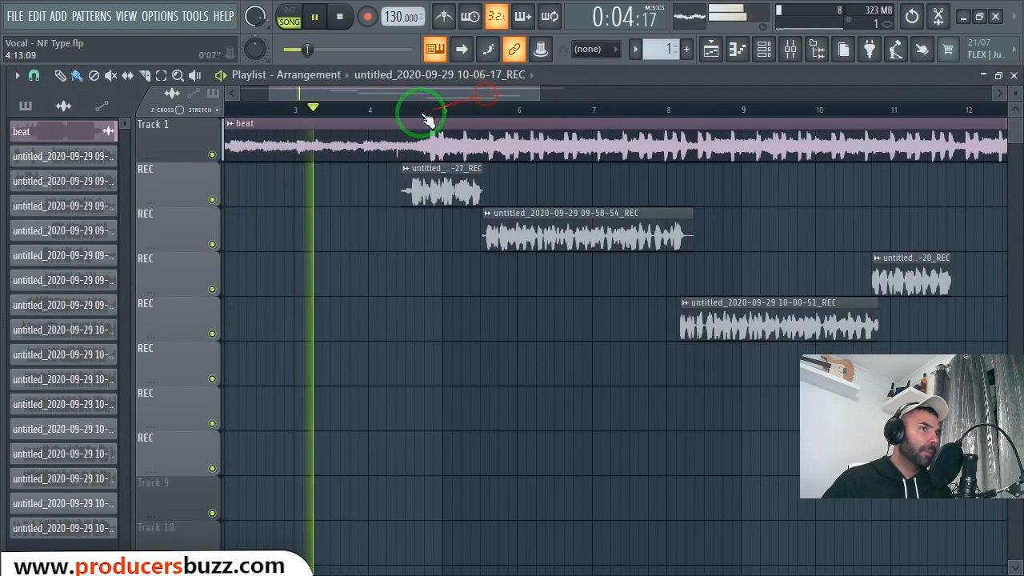
{"action": "left_click", "coordinate": [790, 49]}
{"action": "double_click", "coordinate": [437, 128]}
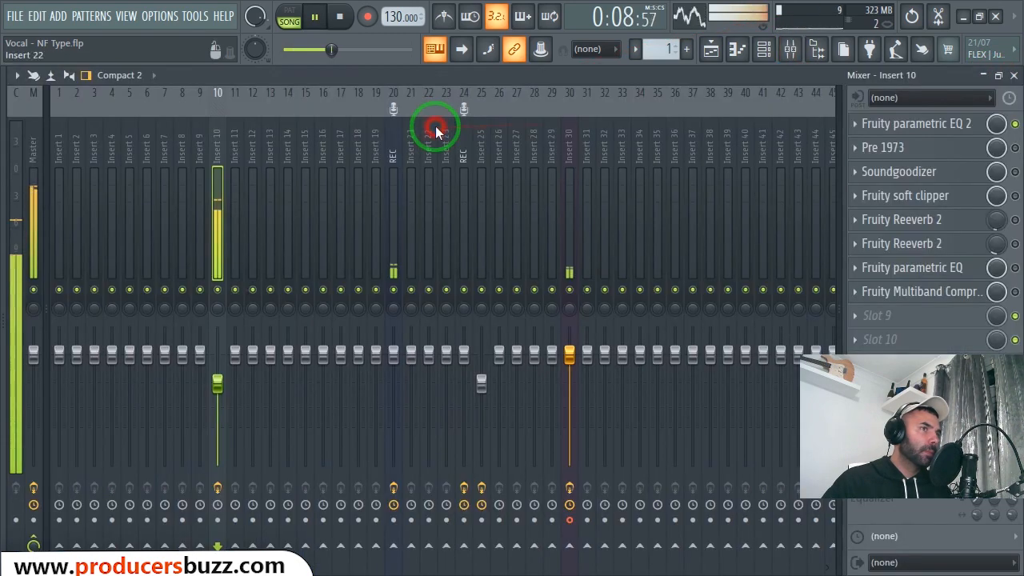
- Bypass Fruity parametric EQ 2 on Insert 10 during playback to compare the vocal with and without it
{"action": "left_click", "coordinate": [962, 126]}
{"action": "left_click", "coordinate": [960, 126]}
{"action": "left_click", "coordinate": [959, 125]}
{"action": "left_click", "coordinate": [1015, 124]}
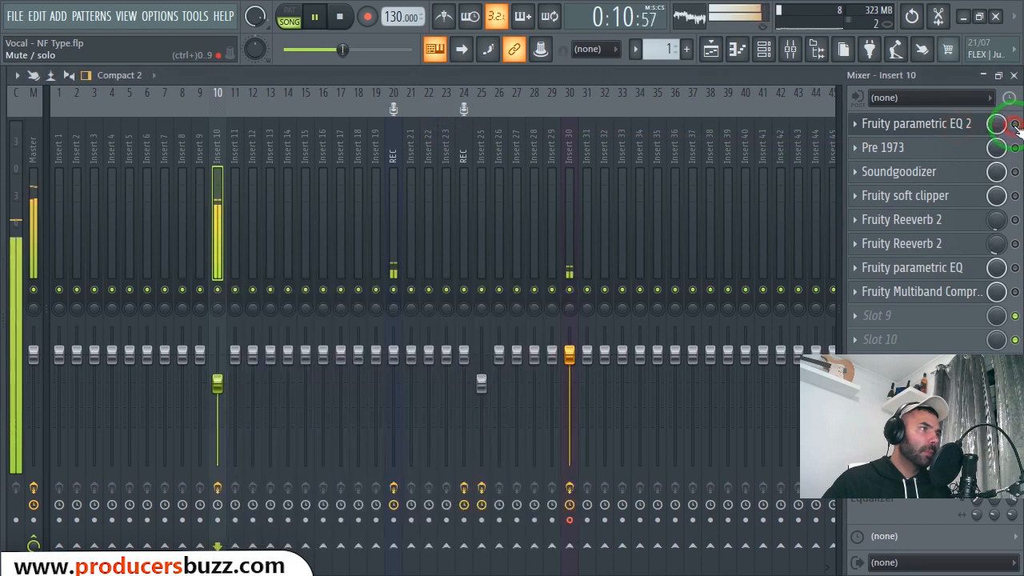
- Re-enable Fruity parametric EQ 2 on Insert 10, stop playback and check the Pre 1973 slot
{"action": "left_click", "coordinate": [1015, 125]}
{"action": "key", "text": "space"}
{"action": "left_click", "coordinate": [922, 148]}
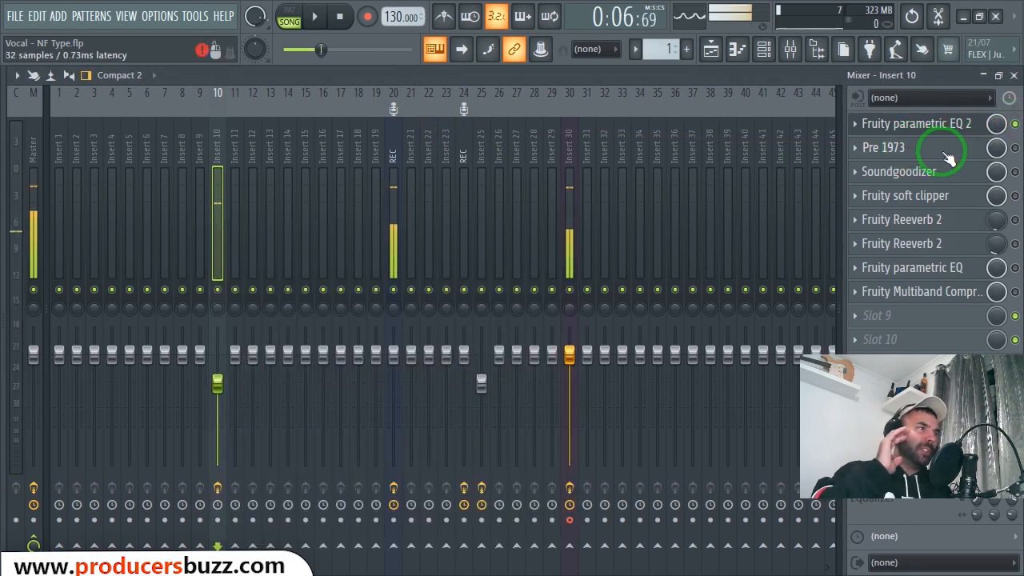
{"action": "left_click", "coordinate": [880, 150]}
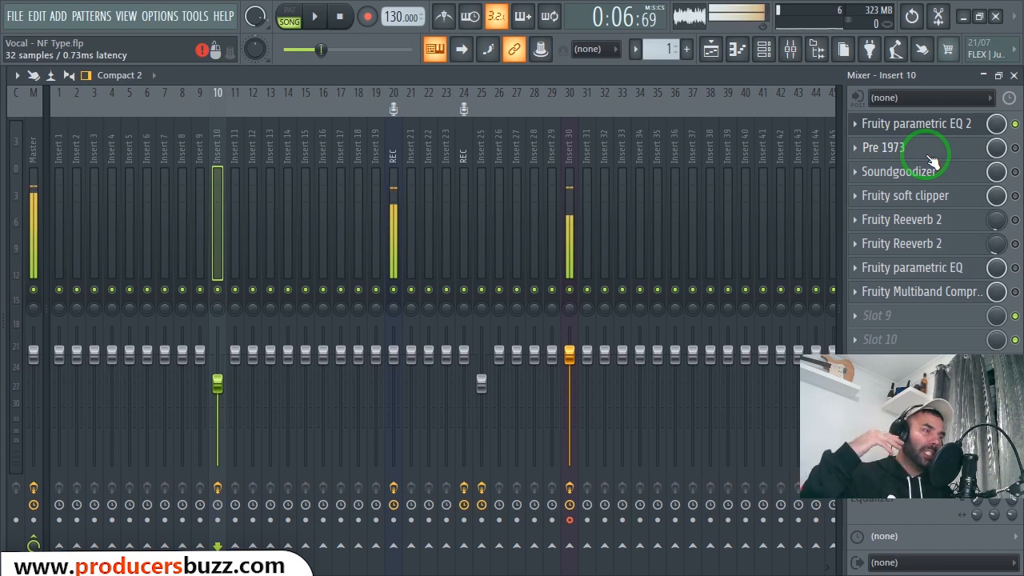
- Enable Soundgoodizer on Insert 10 and show its amount knob and mode B
{"action": "left_click", "coordinate": [1009, 171]}
{"action": "left_click", "coordinate": [912, 176]}
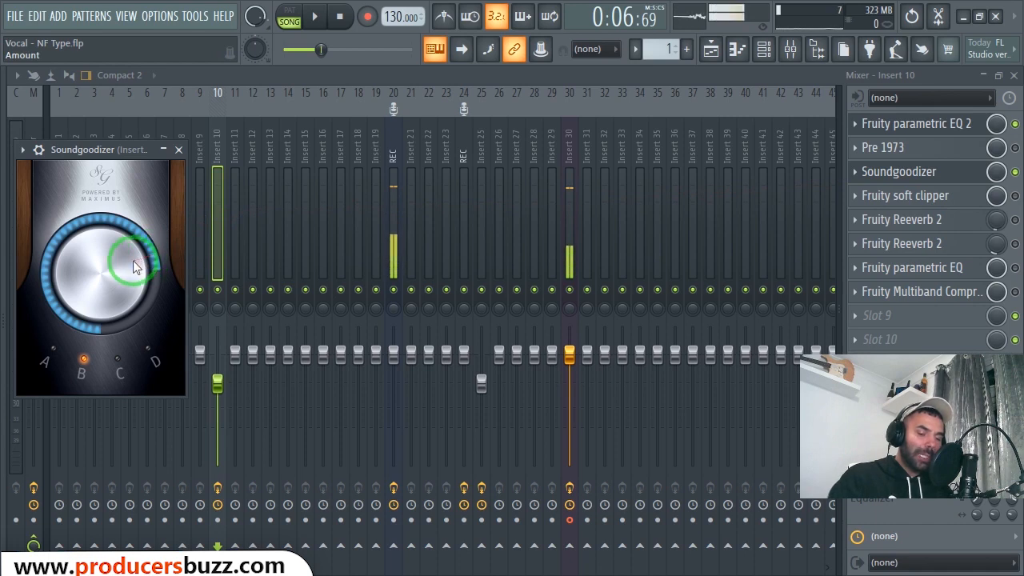
{"action": "mouse_move", "coordinate": [133, 260]}
{"action": "left_mouse_down"}
{"action": "mouse_move", "coordinate": [22, 248]}
{"action": "mouse_move", "coordinate": [50, 321]}
{"action": "left_mouse_up"}
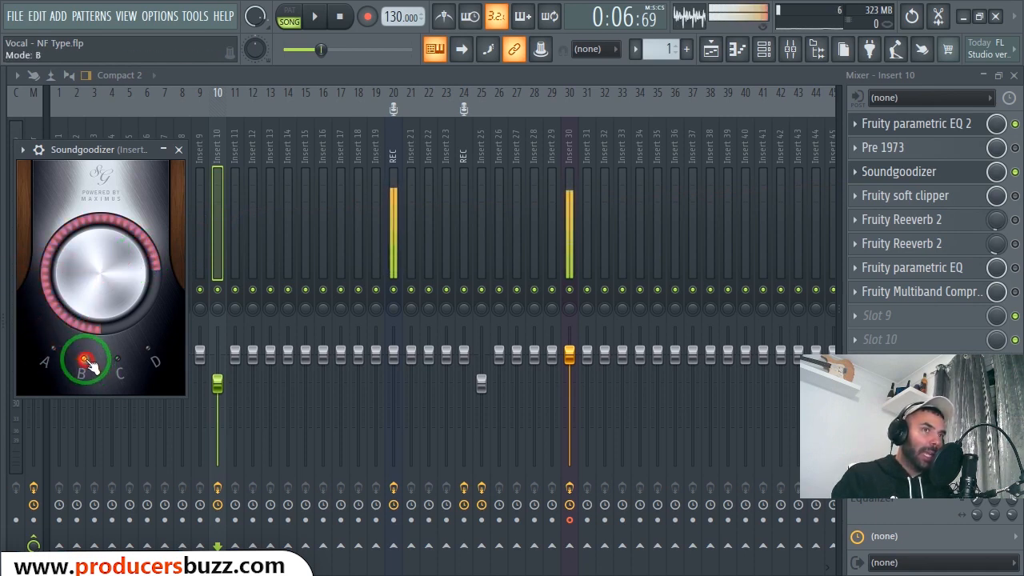
{"action": "left_click", "coordinate": [932, 156]}
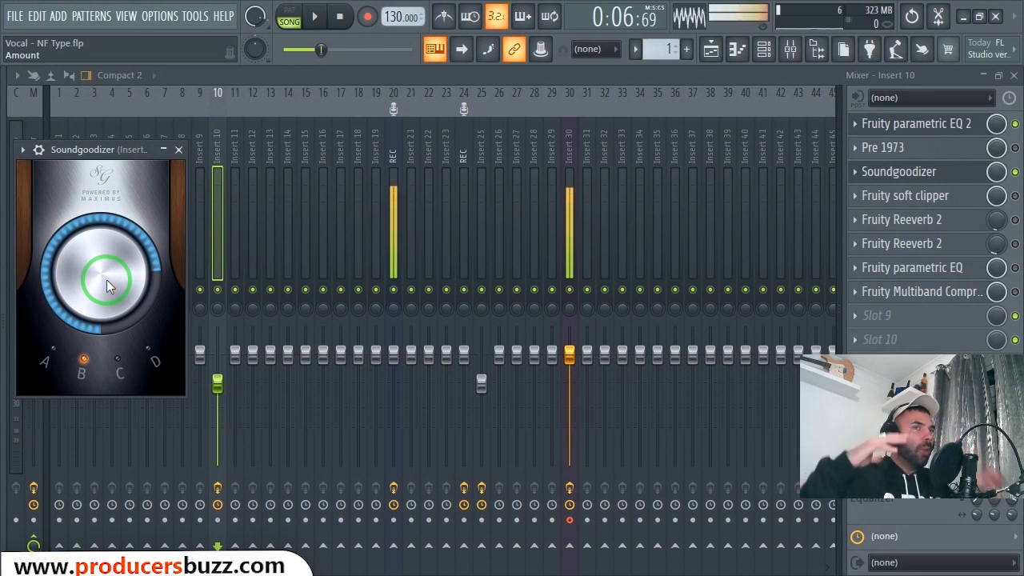
{"action": "left_click_drag", "start_coordinate": [115, 150], "coordinate": [342, 160]}
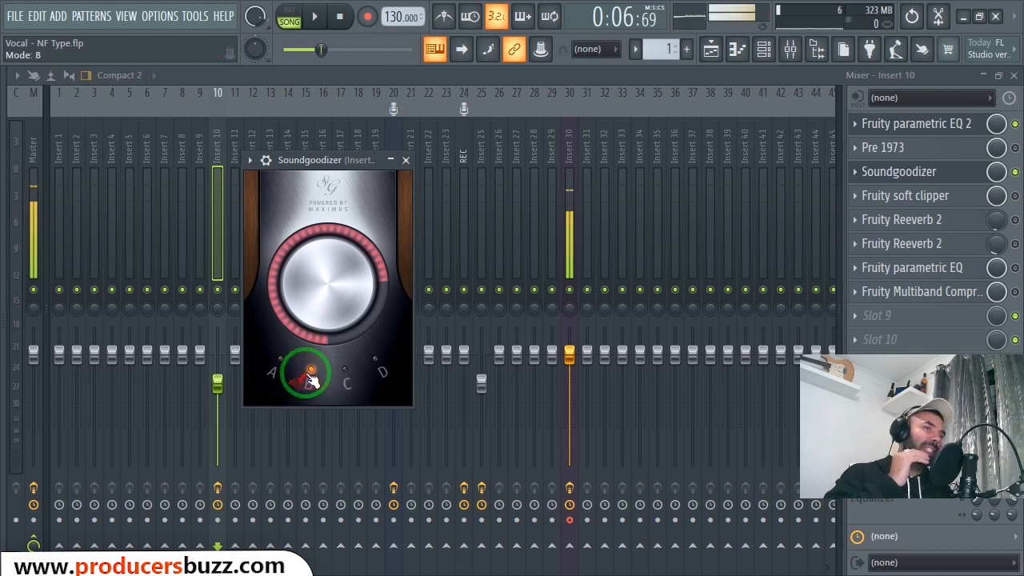
{"action": "left_click", "coordinate": [339, 316]}
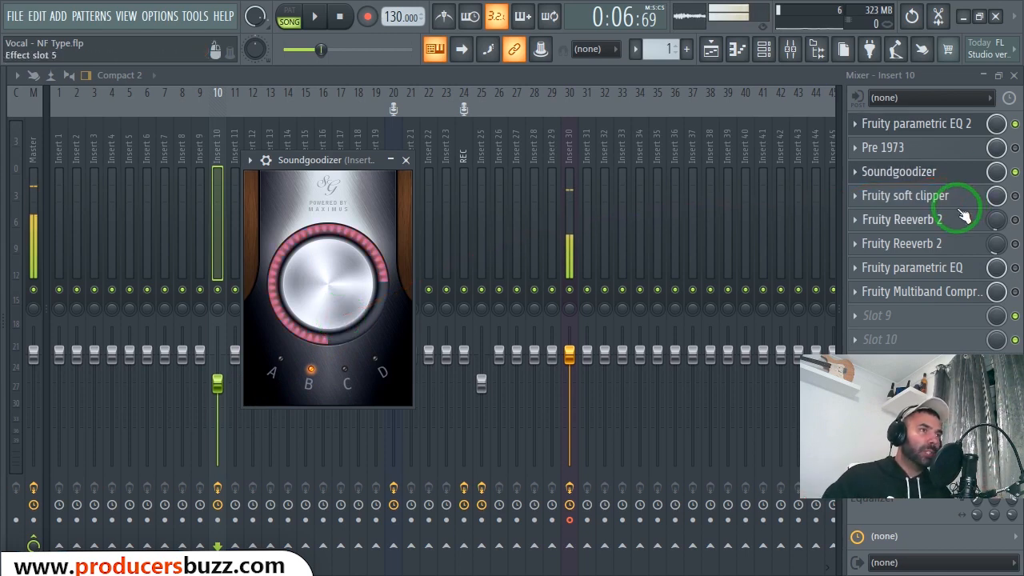
- Play the vocal while toggling Soundgoodizer off and on to compare the sound, and stop playback
{"action": "key", "text": "space"}
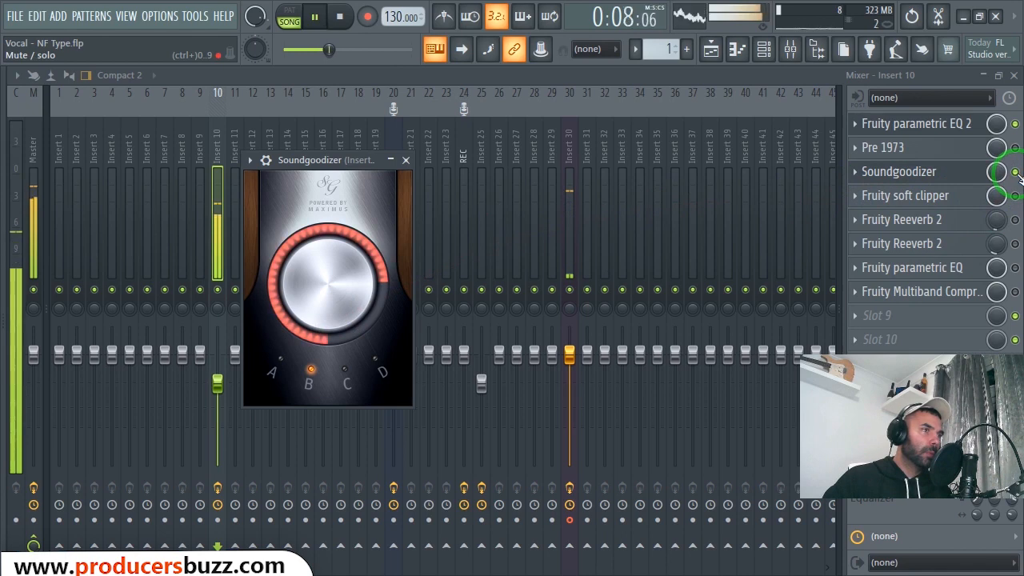
{"action": "left_click", "coordinate": [1014, 171]}
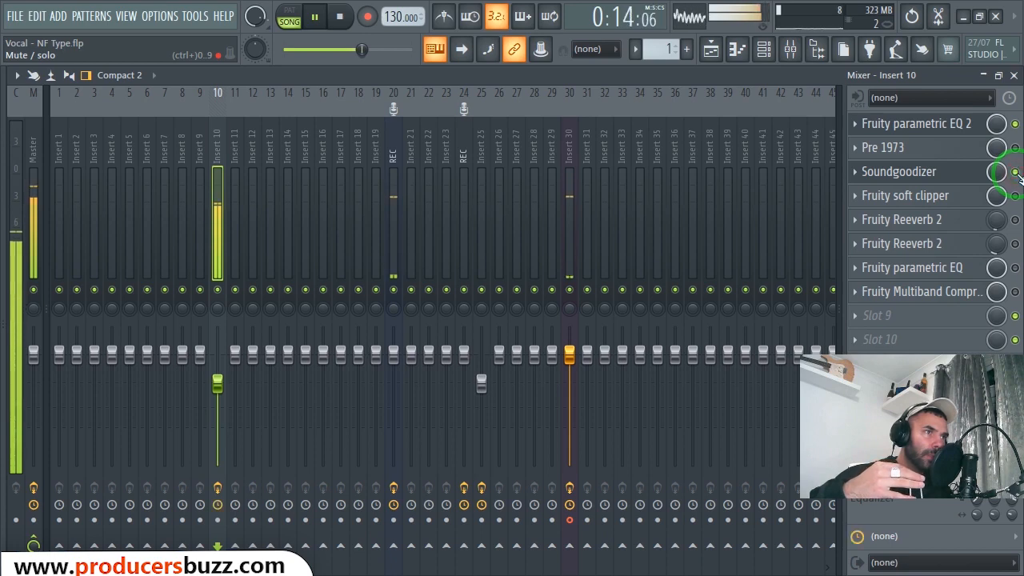
{"action": "key", "text": "space"}
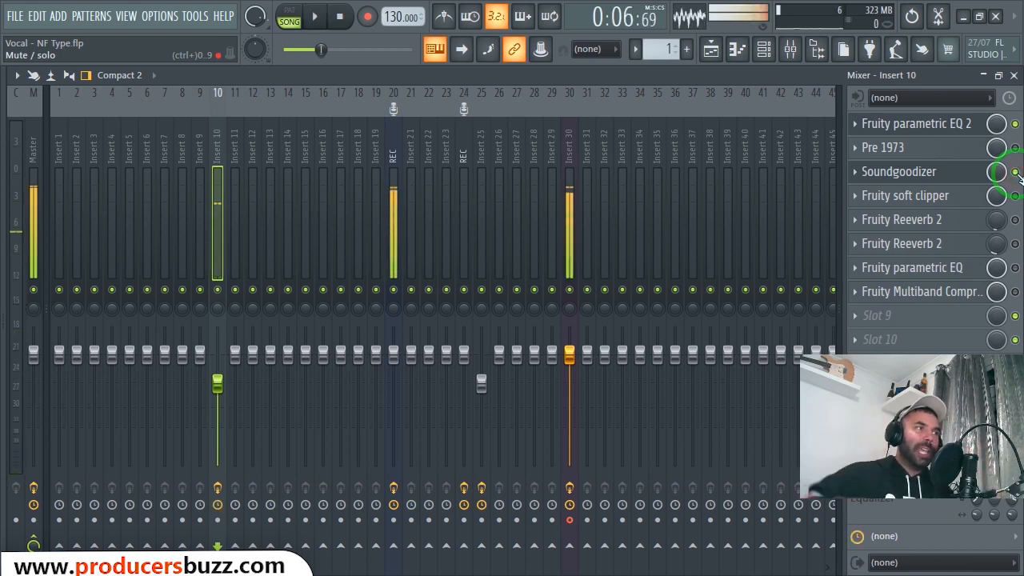
- Enable Fruity soft clipper on Insert 10 and look over its threshold and post settings
{"action": "left_click", "coordinate": [1015, 196]}
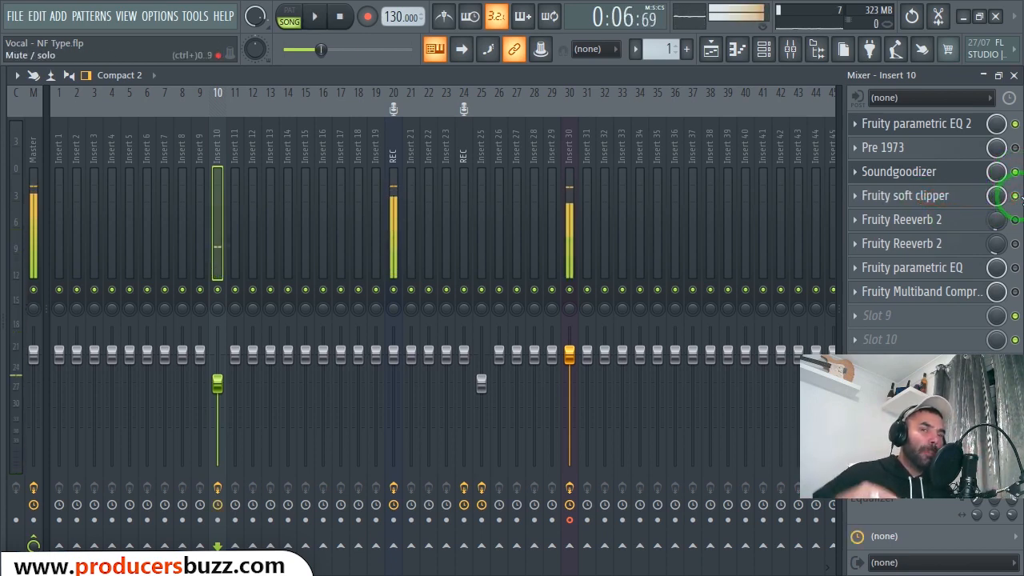
{"action": "left_click", "coordinate": [976, 195]}
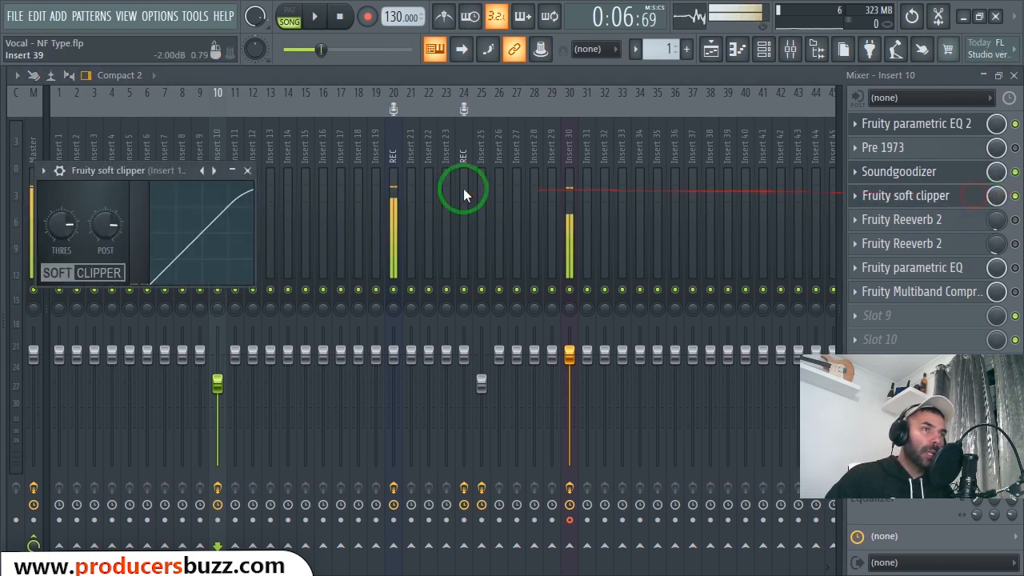
{"action": "left_click", "coordinate": [248, 172]}
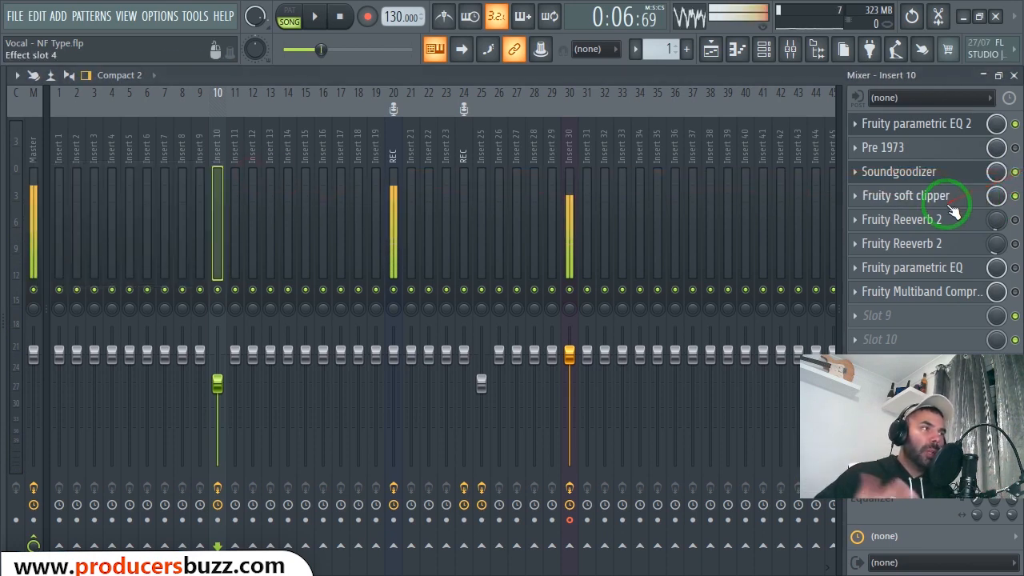
- Enable the first Fruity Reeverb 2 on Insert 10 and look over its mix level and reverb settings
{"action": "left_click", "coordinate": [935, 221]}
{"action": "left_click", "coordinate": [938, 224]}
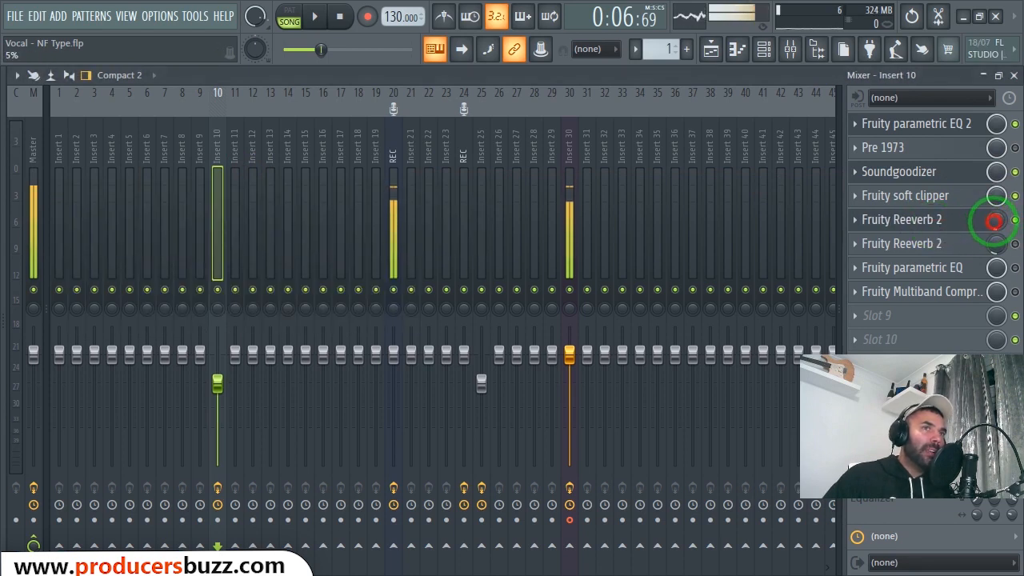
{"action": "left_click", "coordinate": [950, 226]}
{"action": "left_click_drag", "start_coordinate": [464, 238], "coordinate": [466, 233]}
{"action": "left_click", "coordinate": [475, 192]}
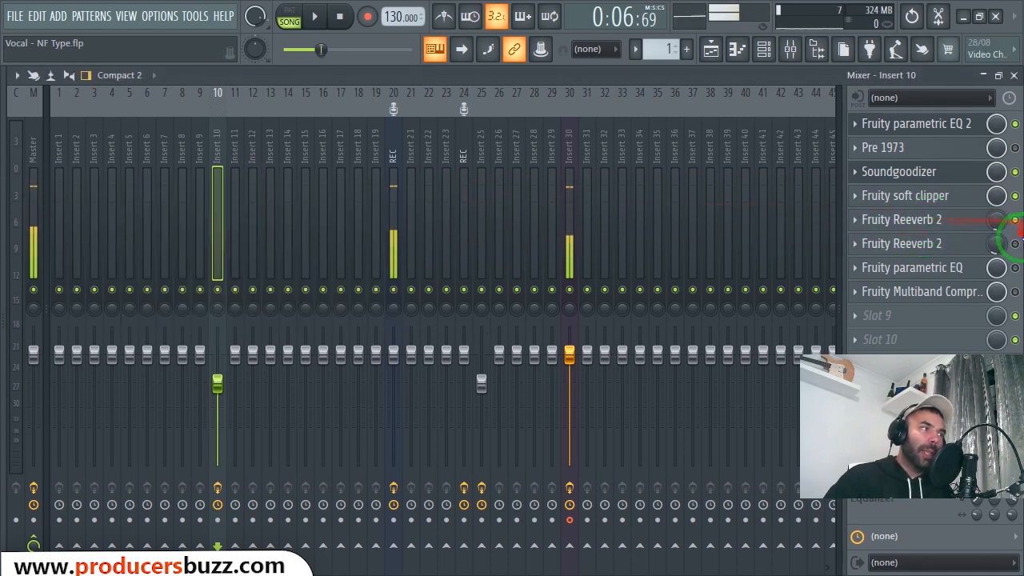
- Enable the second Fruity Reeverb 2 on Insert 10 and examine its wet, early reflection, dry and high cut settings
{"action": "left_click", "coordinate": [906, 246]}
{"action": "left_click_drag", "start_coordinate": [407, 216], "coordinate": [522, 198]}
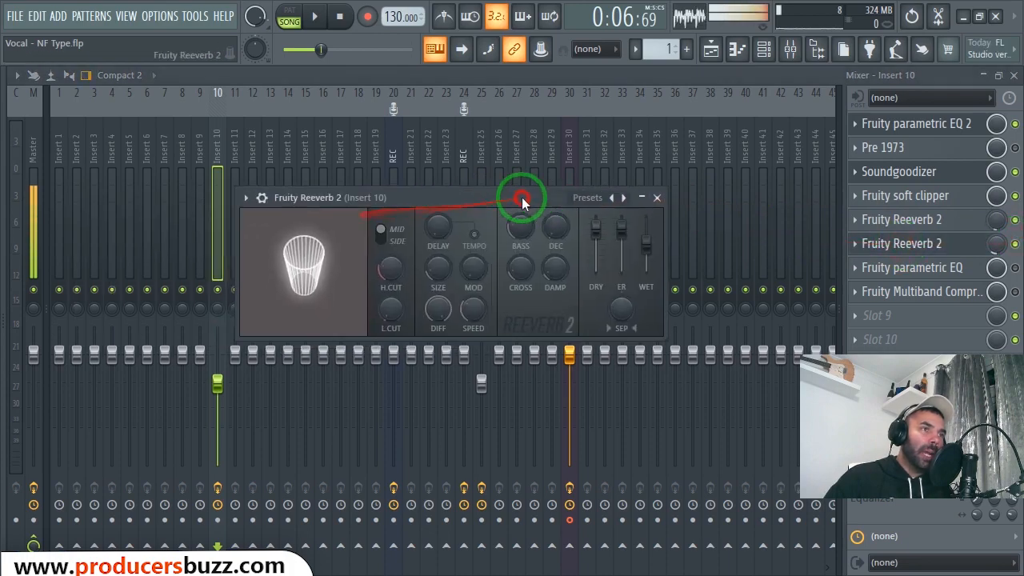
{"action": "left_click", "coordinate": [597, 240]}
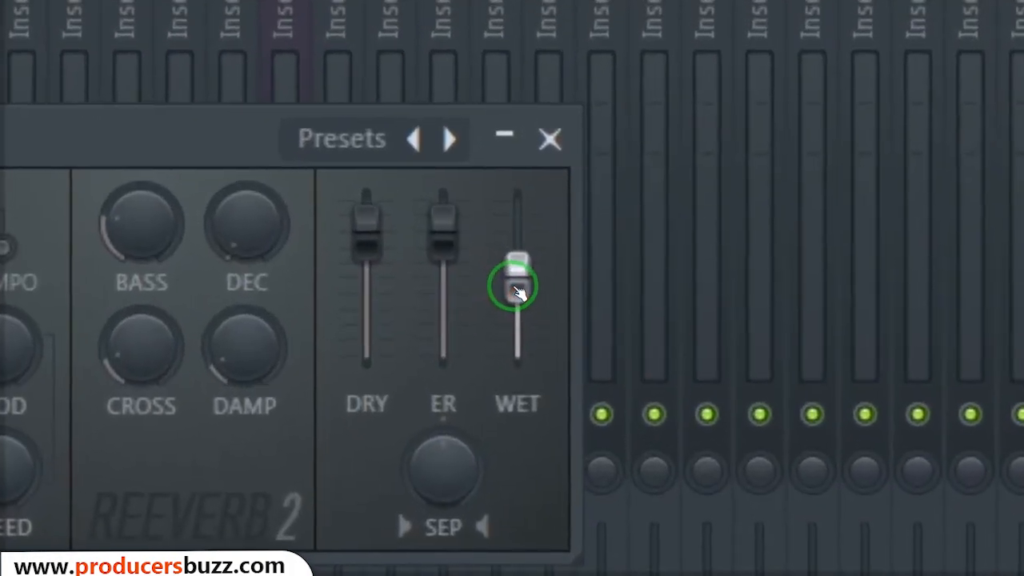
{"action": "left_click", "coordinate": [645, 247]}
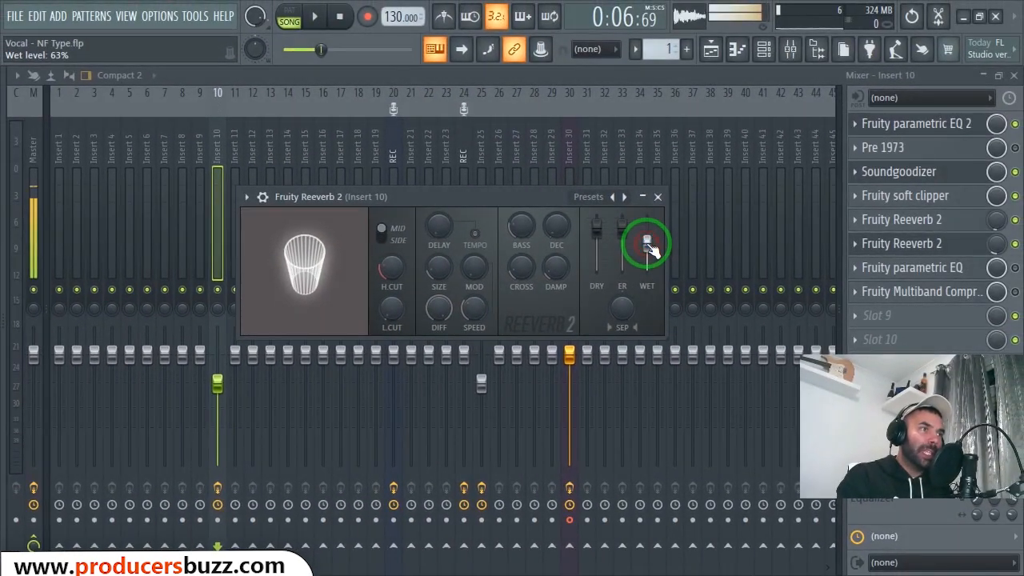
{"action": "left_click", "coordinate": [621, 230]}
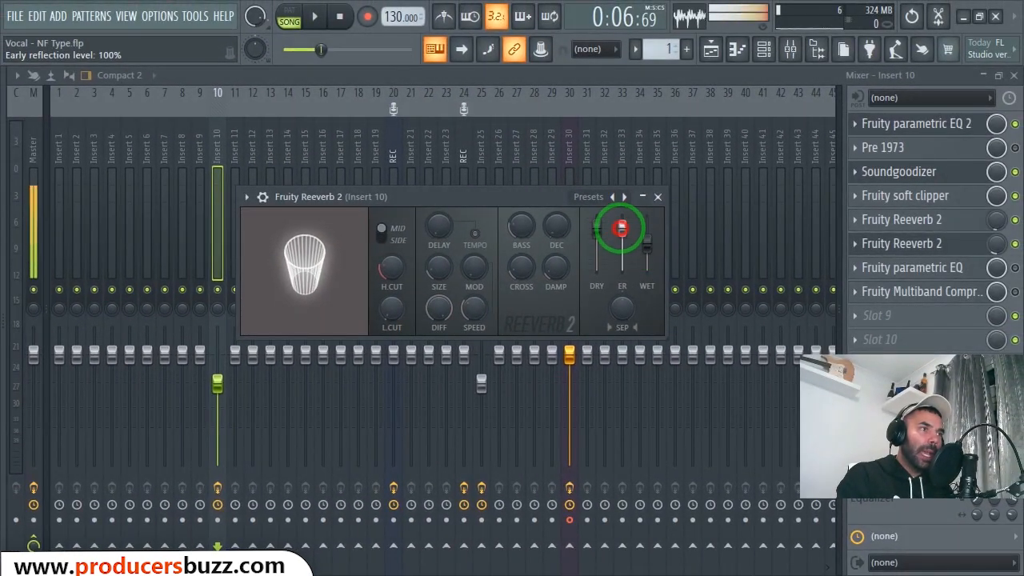
{"action": "left_click_drag", "start_coordinate": [625, 232], "coordinate": [622, 228]}
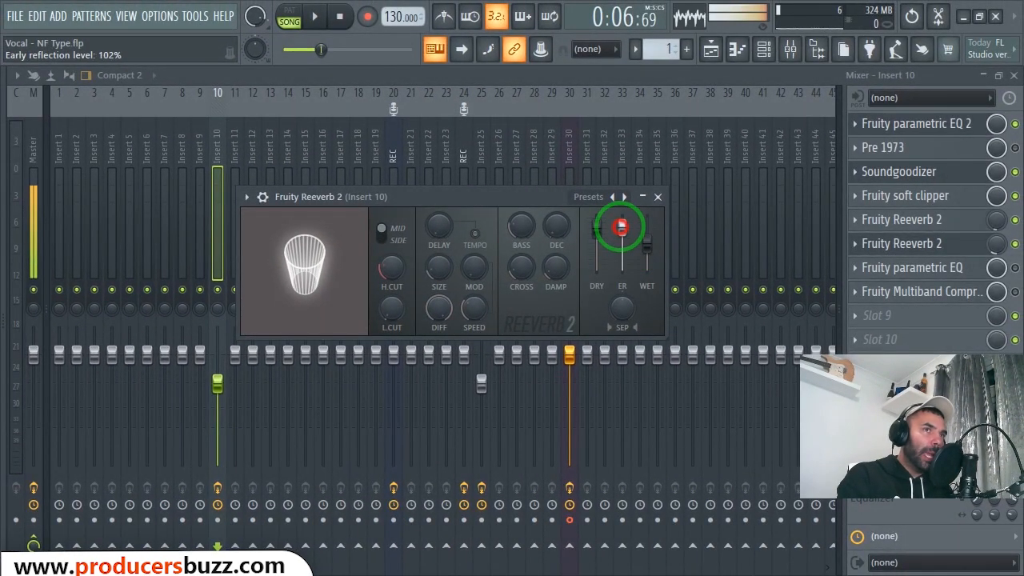
{"action": "left_click", "coordinate": [596, 229]}
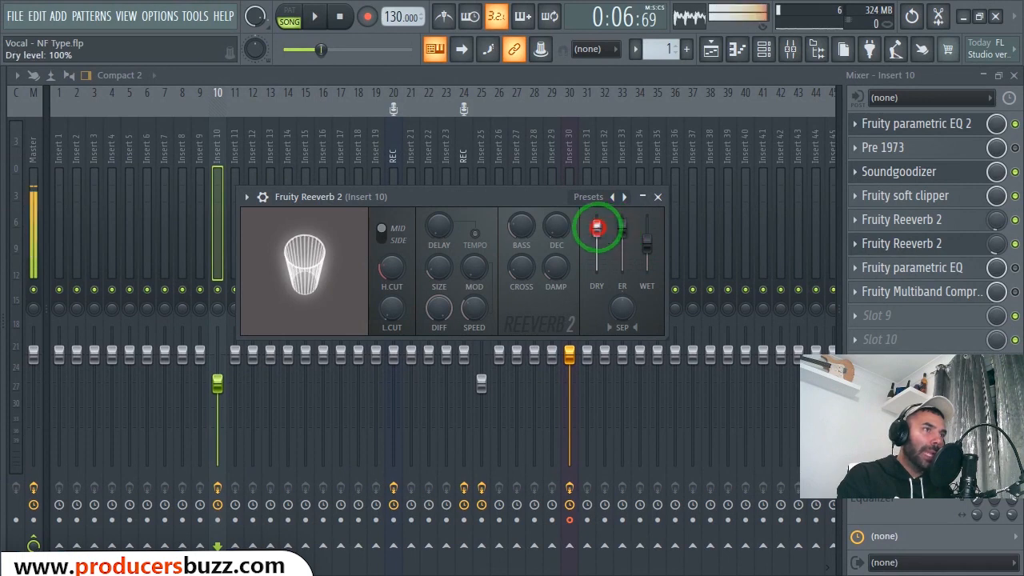
{"action": "left_click", "coordinate": [382, 272]}
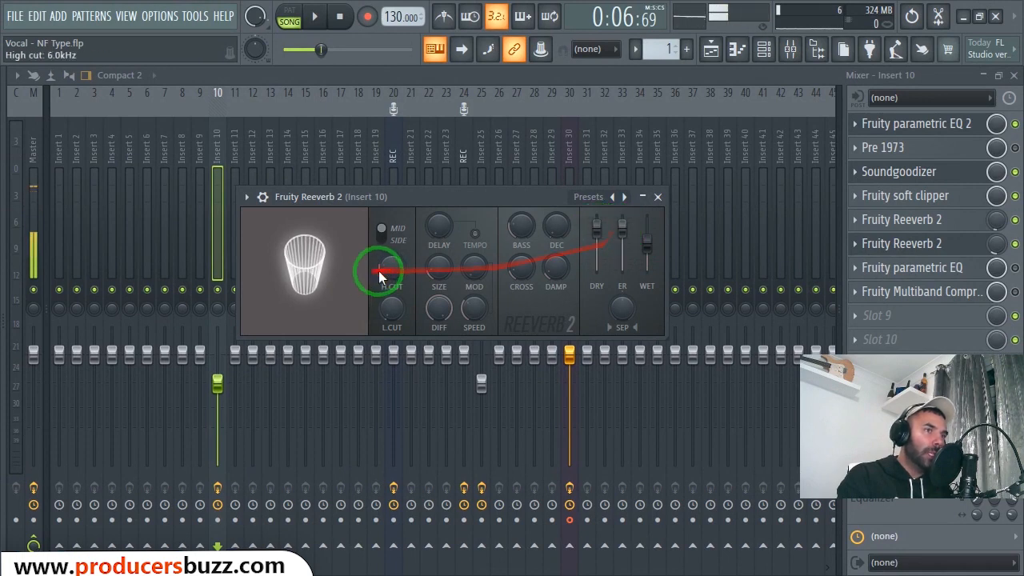
- Apply the Small Studio preset to the second Fruity Reeverb 2, lower its wet level to about 63% and check its mix level
{"action": "left_click", "coordinate": [246, 198]}
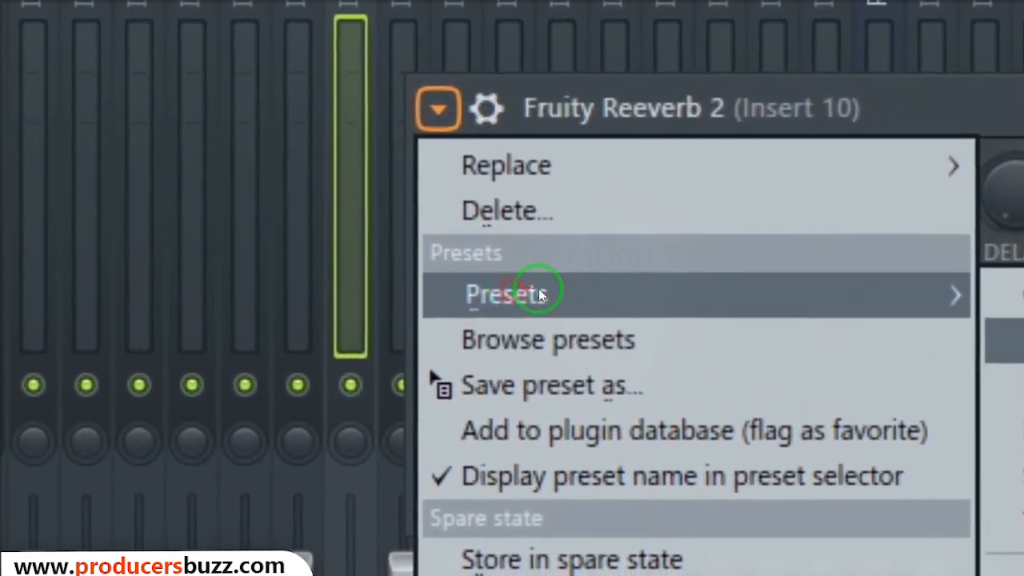
{"action": "mouse_move", "coordinate": [280, 260]}
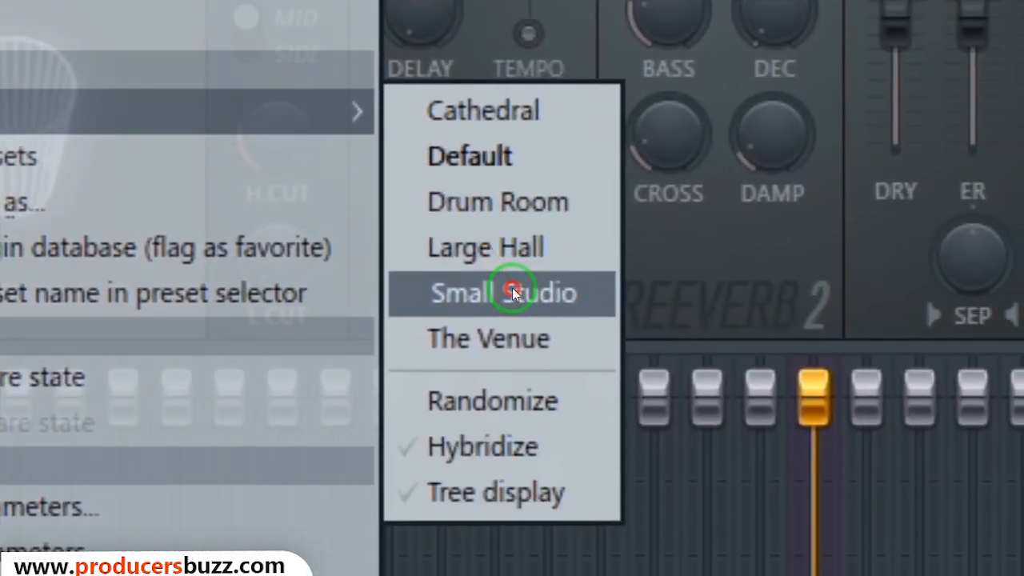
{"action": "left_click", "coordinate": [512, 292]}
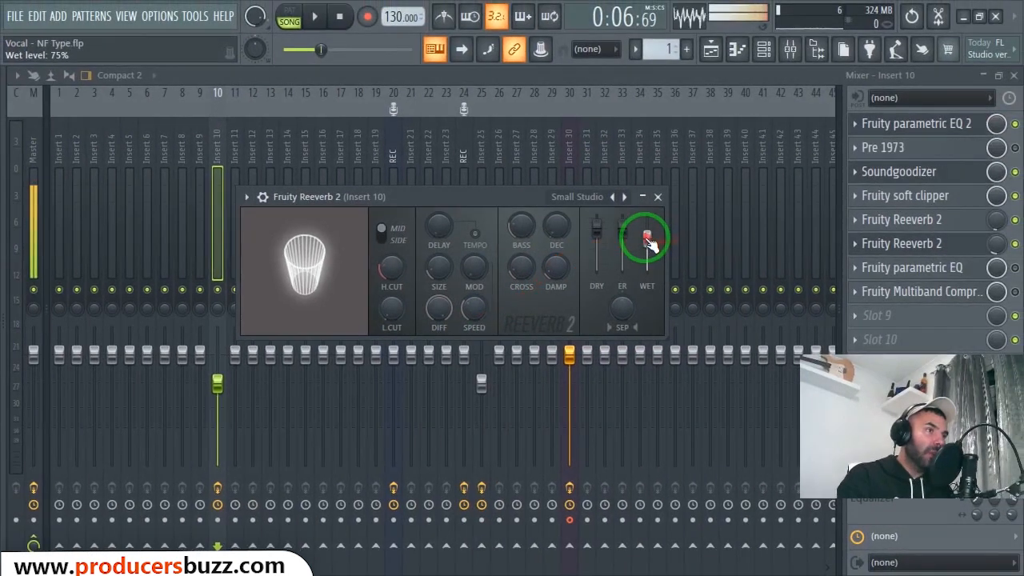
{"action": "left_click", "coordinate": [651, 237]}
{"action": "left_click_drag", "start_coordinate": [647, 238], "coordinate": [647, 242]}
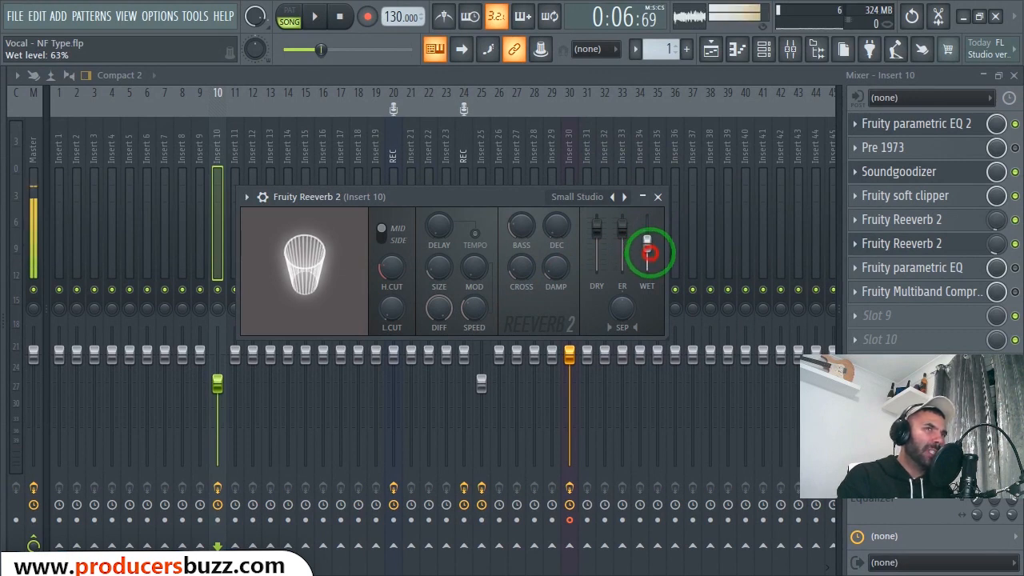
{"action": "left_click_drag", "start_coordinate": [649, 249], "coordinate": [823, 256]}
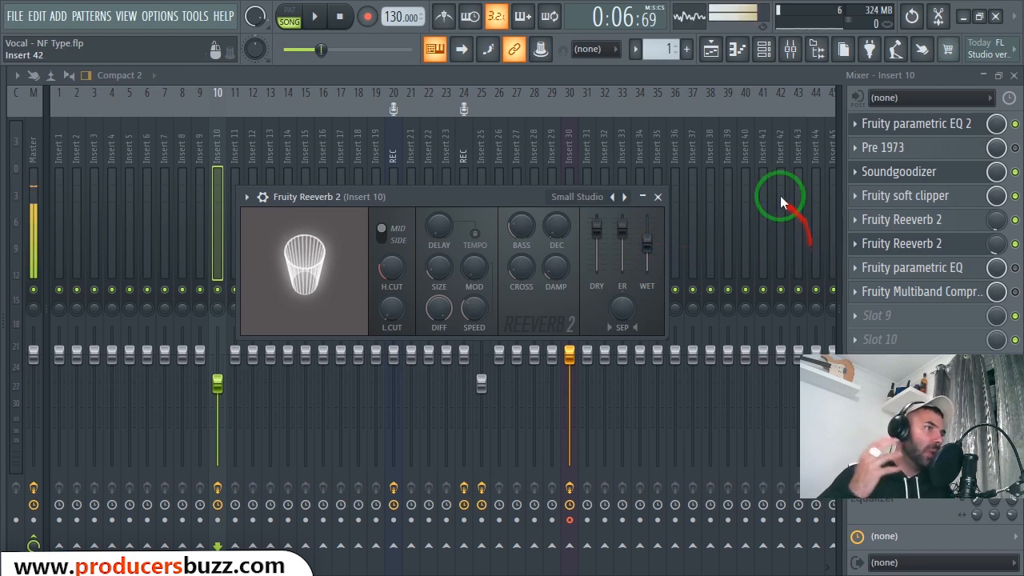
{"action": "left_click", "coordinate": [658, 197]}
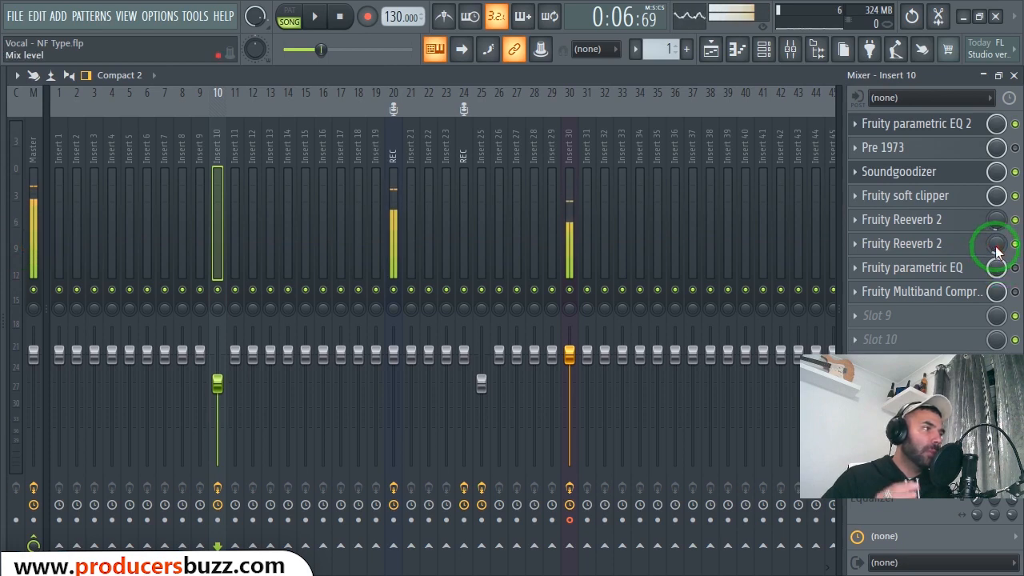
{"action": "left_click_drag", "start_coordinate": [997, 247], "coordinate": [992, 264]}
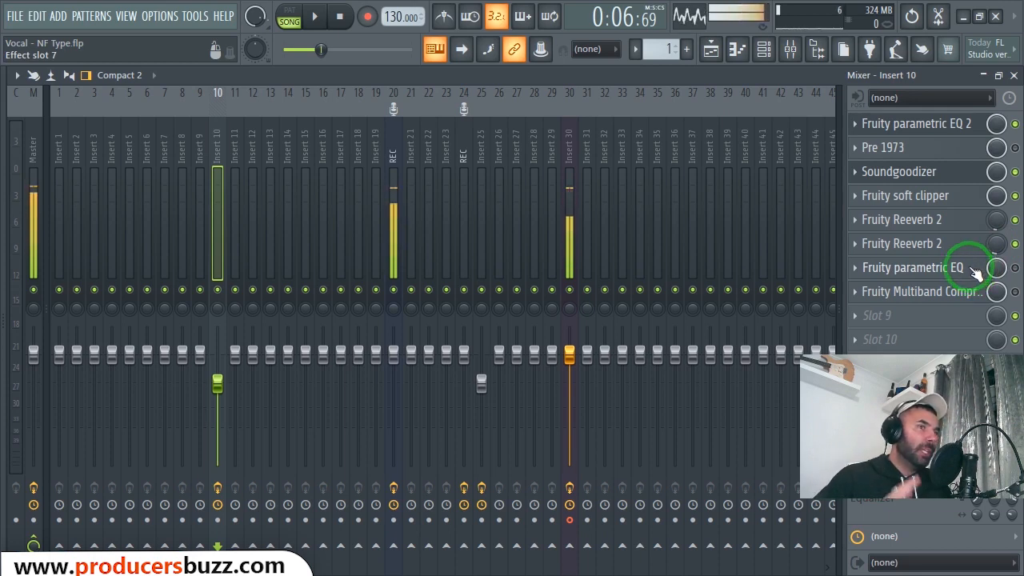
- Play the vocal while toggling both Fruity Reeverb 2 effects off and on to compare the sound, and stop playback
{"action": "left_click", "coordinate": [1013, 243]}
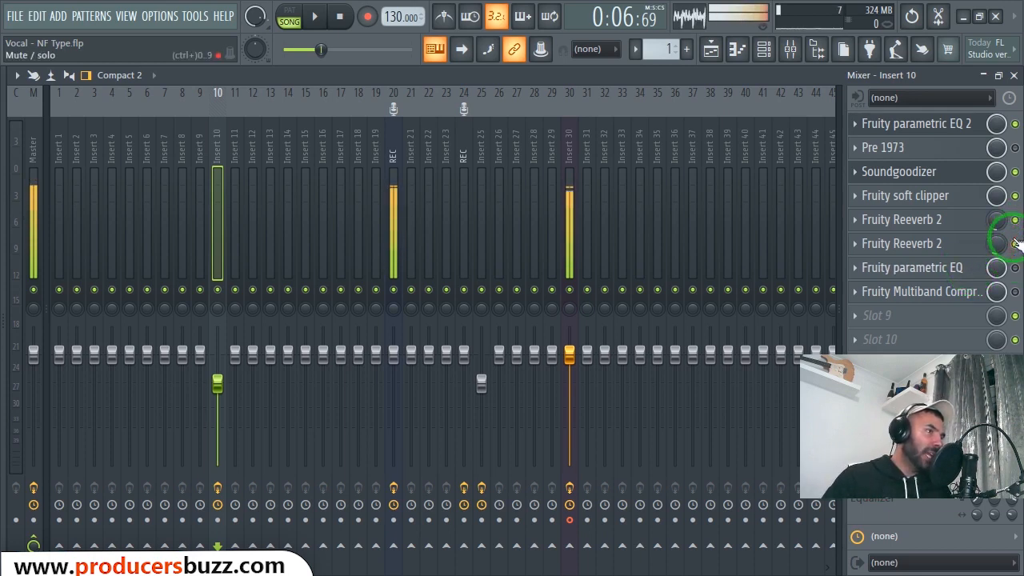
{"action": "key", "text": "space"}
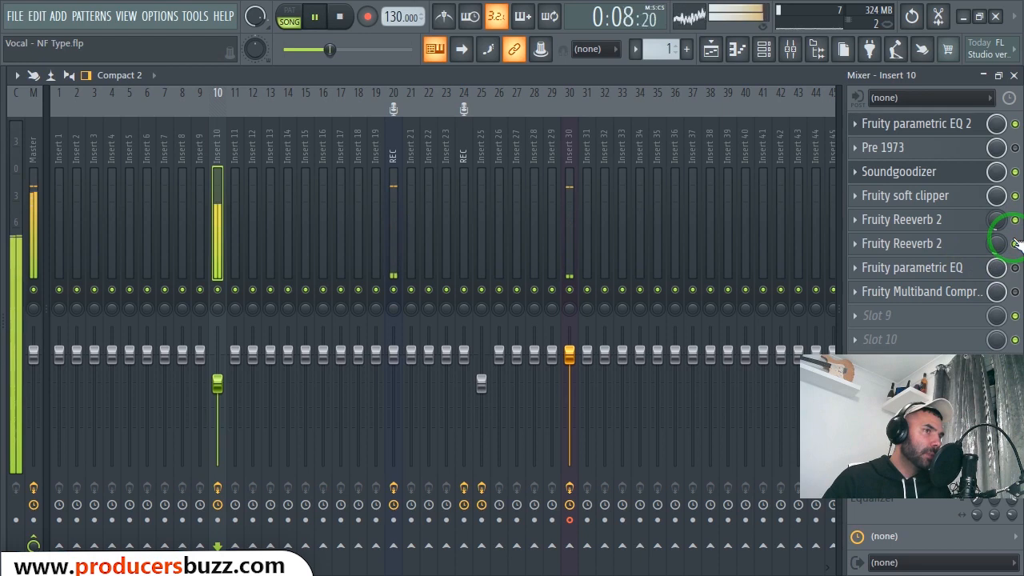
{"action": "left_click", "coordinate": [1014, 220]}
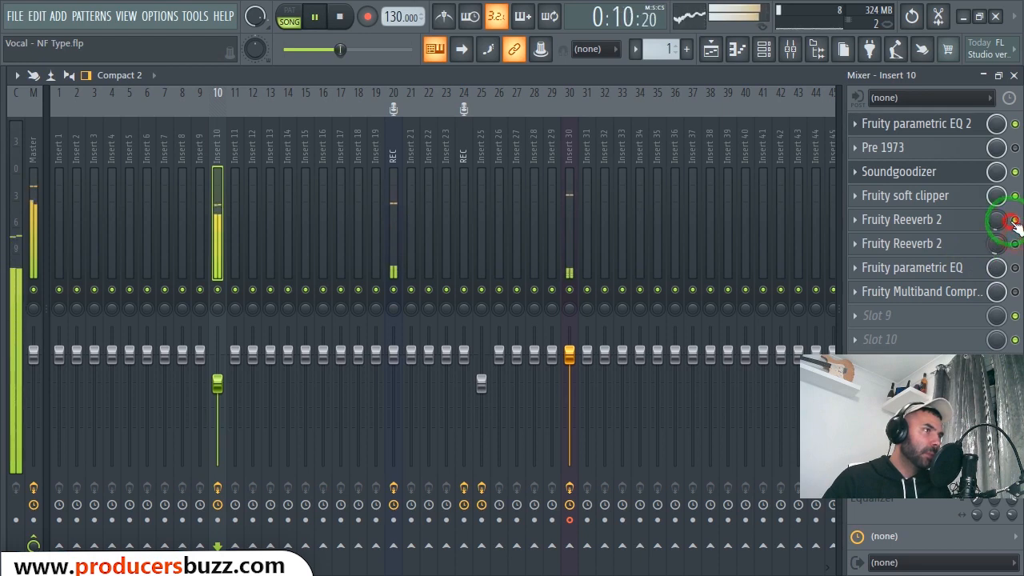
{"action": "left_click", "coordinate": [1014, 244]}
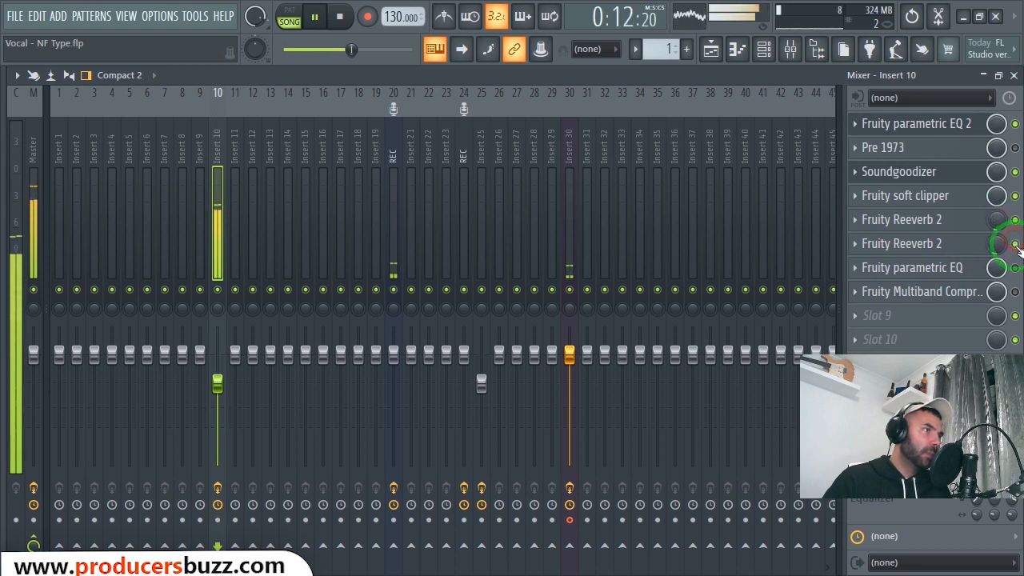
{"action": "key", "text": "space"}
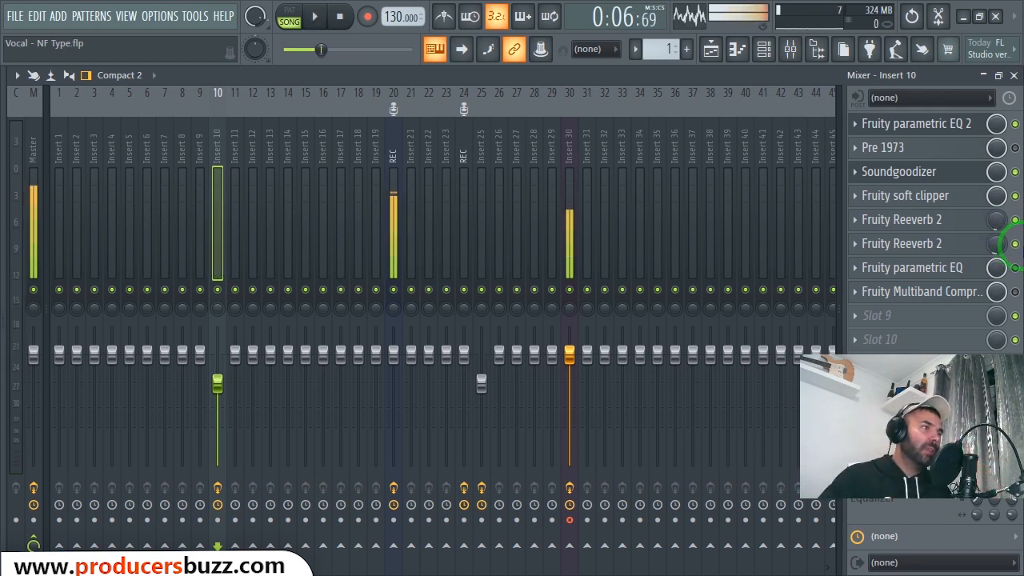
- Enable the Fruity parametric EQ in slot 7 of Insert 10 and show its settings
{"action": "left_click", "coordinate": [938, 268]}
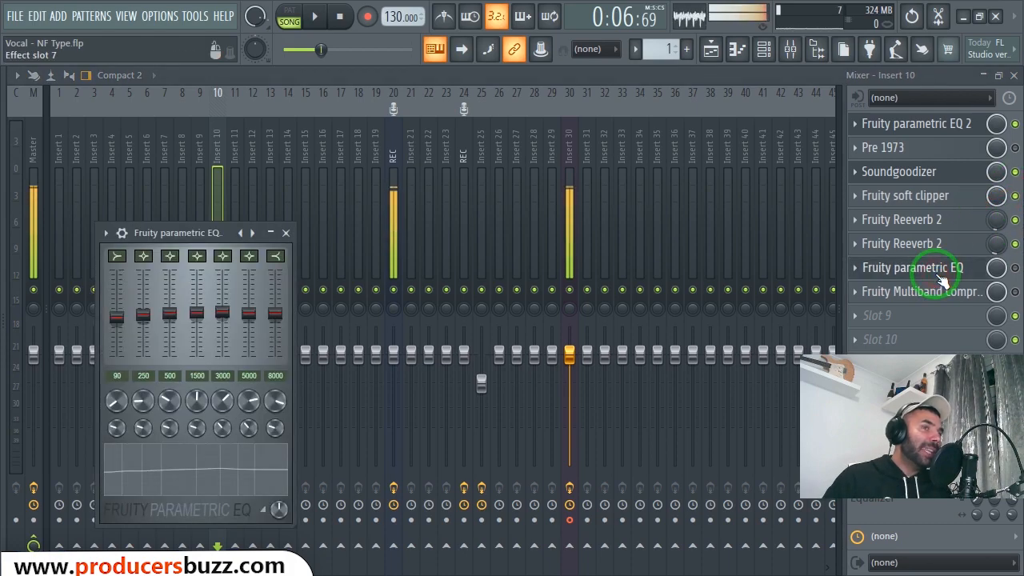
{"action": "left_click_drag", "start_coordinate": [216, 233], "coordinate": [350, 205]}
{"action": "left_click", "coordinate": [862, 269]}
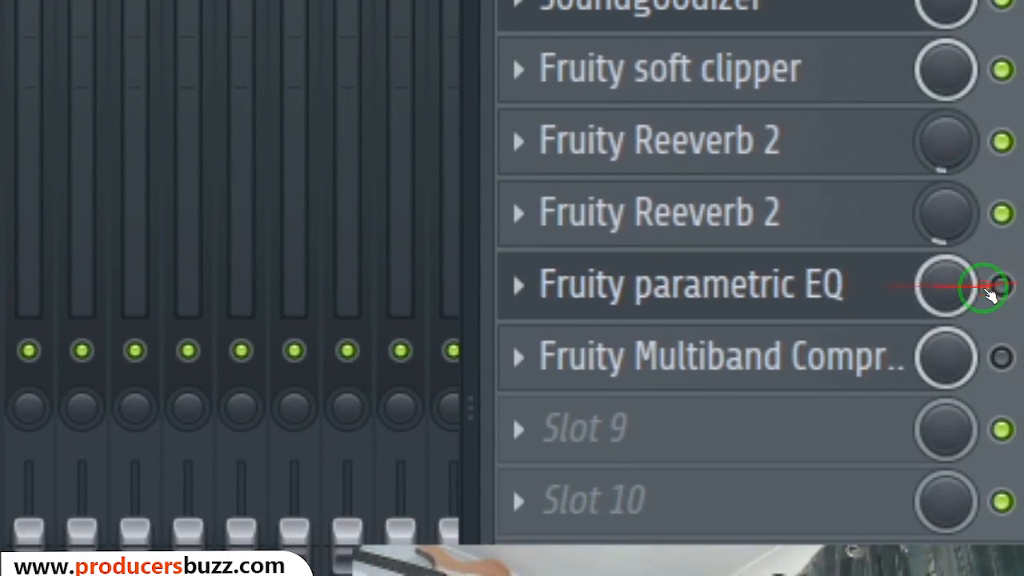
{"action": "left_click", "coordinate": [989, 289]}
{"action": "left_click", "coordinate": [513, 291]}
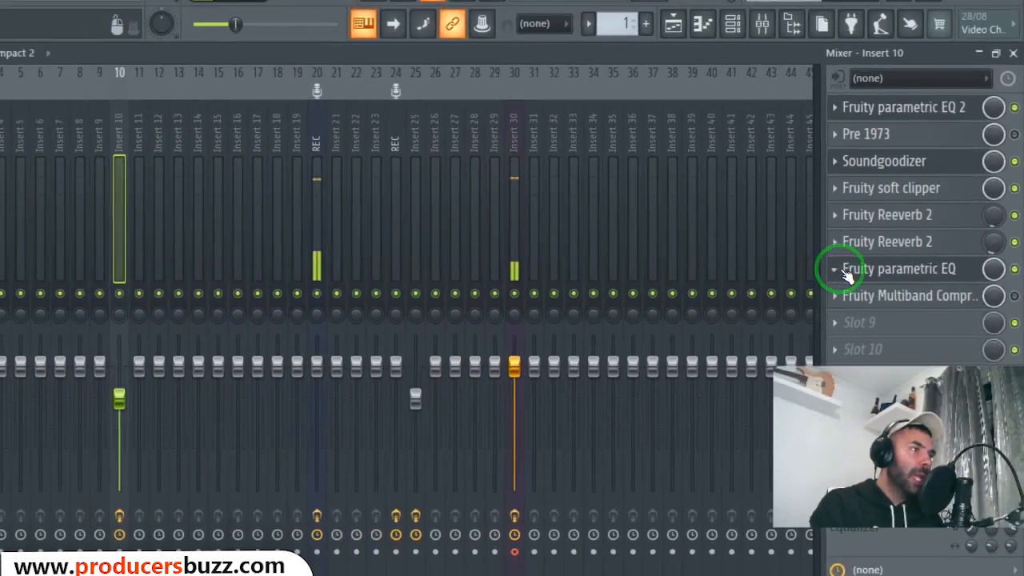
{"action": "left_click", "coordinate": [556, 289]}
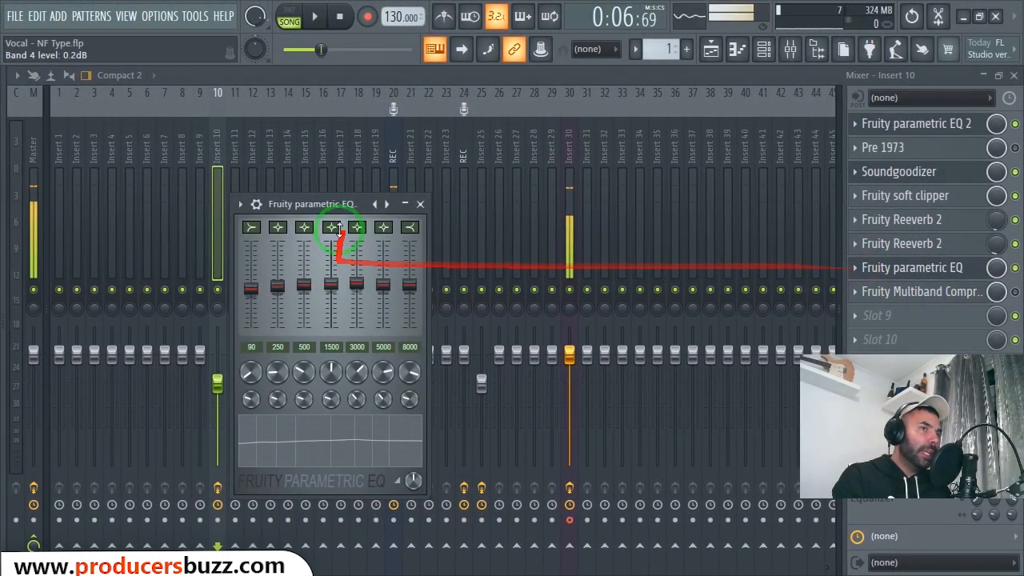
- Examine the band levels of the Fruity parametric EQ on Insert 10, from 90 Hz upward, and close its settings
{"action": "left_click_drag", "start_coordinate": [320, 204], "coordinate": [343, 192]}
{"action": "left_click_drag", "start_coordinate": [274, 276], "coordinate": [274, 272]}
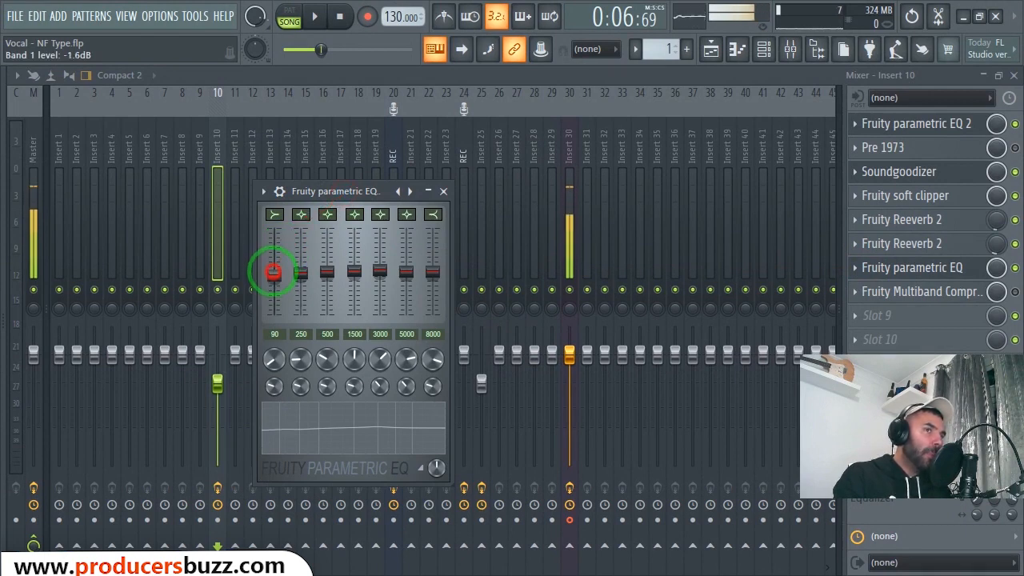
{"action": "left_click_drag", "start_coordinate": [274, 272], "coordinate": [275, 274]}
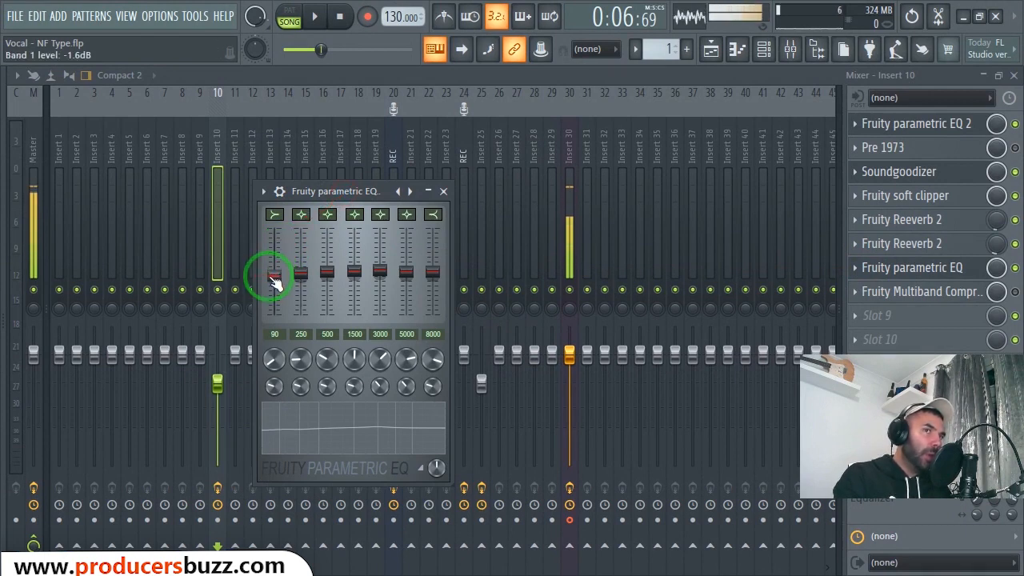
{"action": "left_click_drag", "start_coordinate": [300, 272], "coordinate": [333, 276]}
{"action": "left_click_drag", "start_coordinate": [354, 273], "coordinate": [354, 272]}
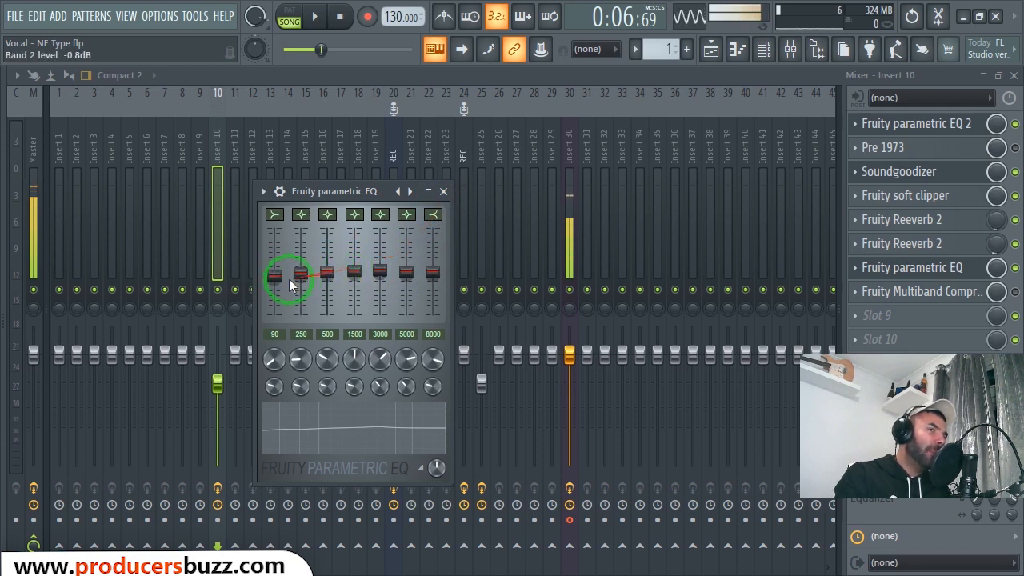
{"action": "left_click", "coordinate": [444, 192]}
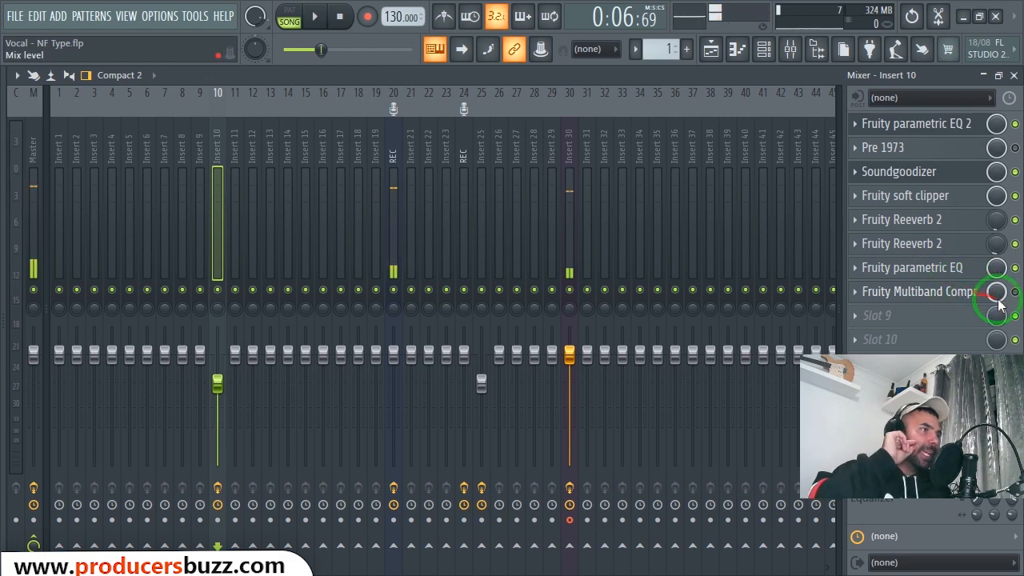
- Play the vocal with the Fruity Multiband Compressor on Insert 10 bypassed and enabled to compare the sound, leaving it bypassed
{"action": "left_click", "coordinate": [944, 293]}
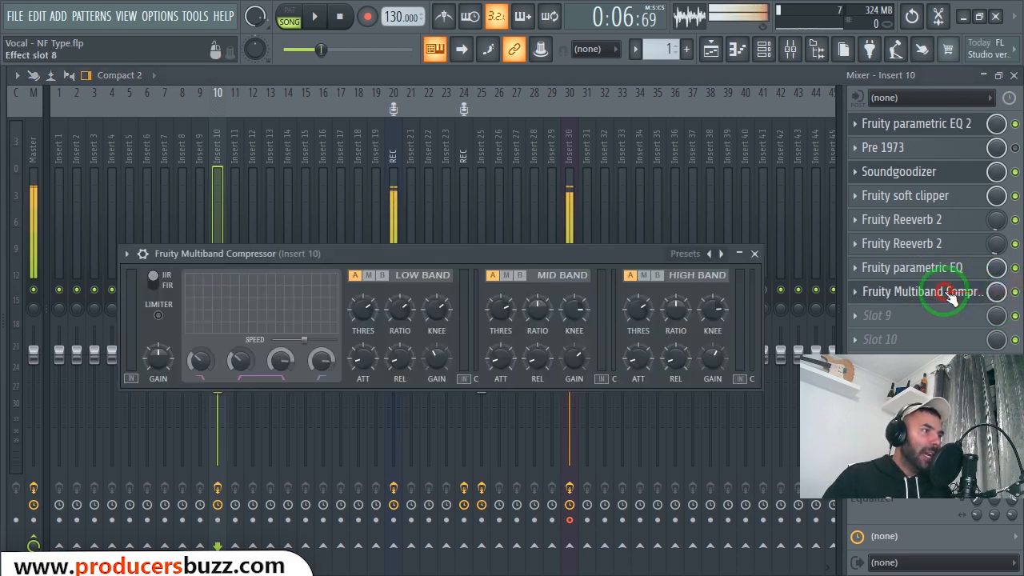
{"action": "left_click_drag", "start_coordinate": [590, 249], "coordinate": [591, 171]}
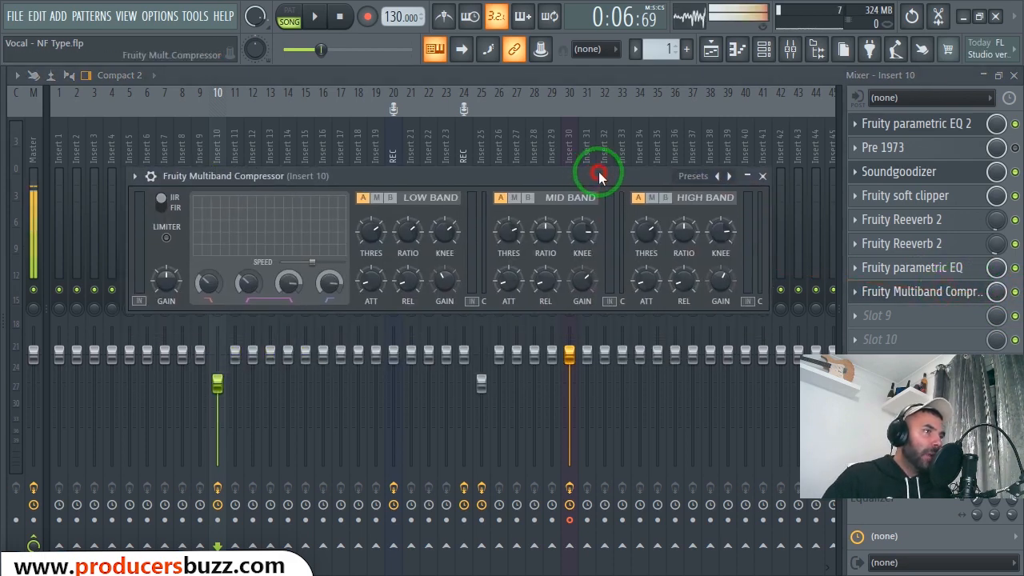
{"action": "left_click", "coordinate": [1014, 292]}
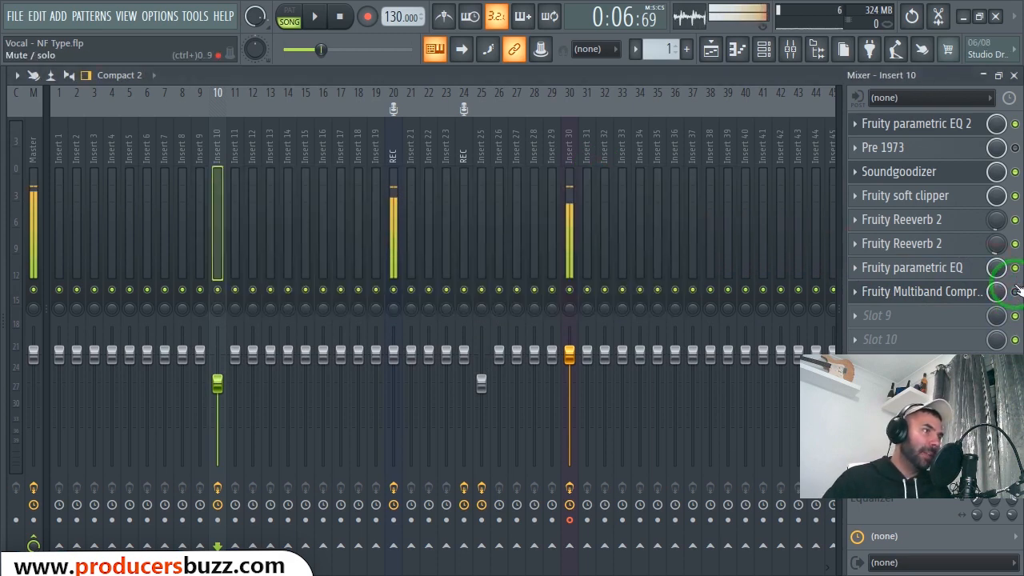
{"action": "key", "text": "space"}
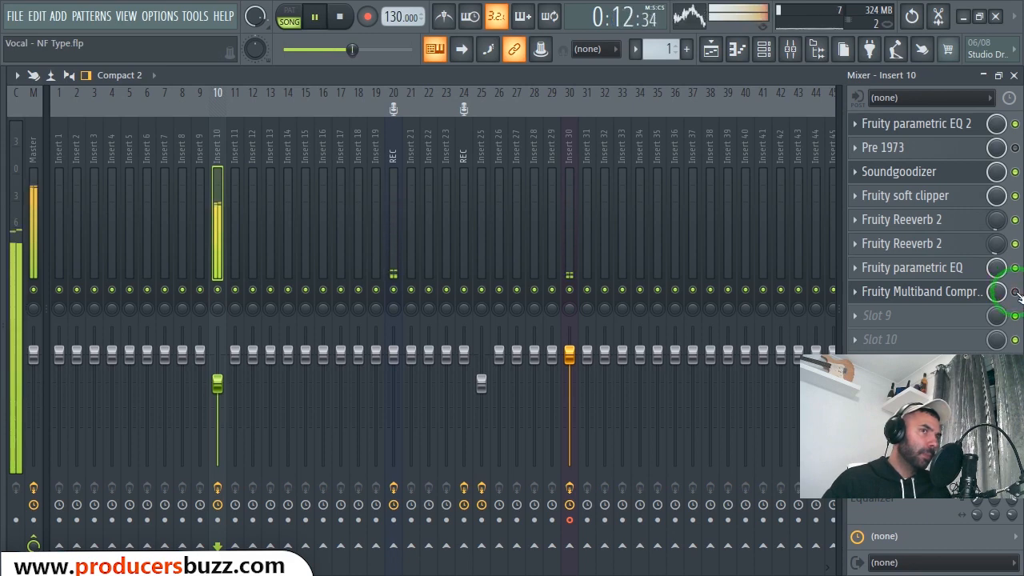
{"action": "key", "text": "space"}
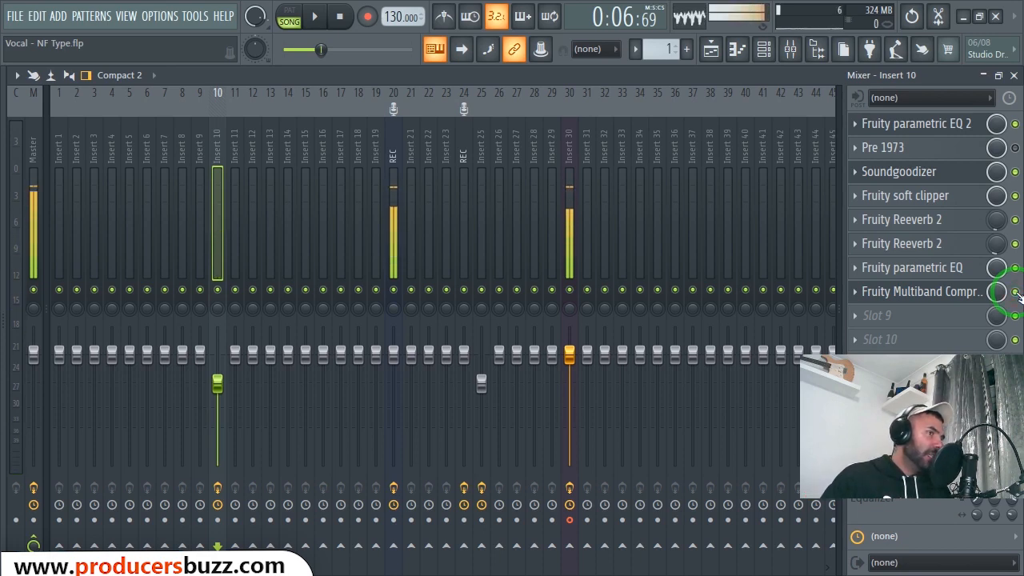
{"action": "key", "text": "space"}
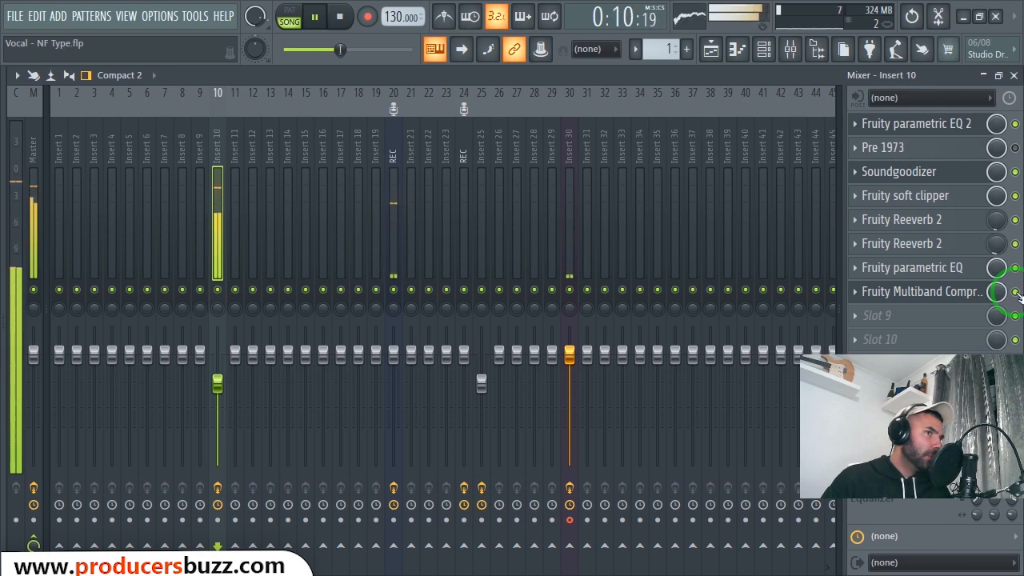
{"action": "key", "text": "space"}
{"action": "left_click", "coordinate": [1015, 292]}
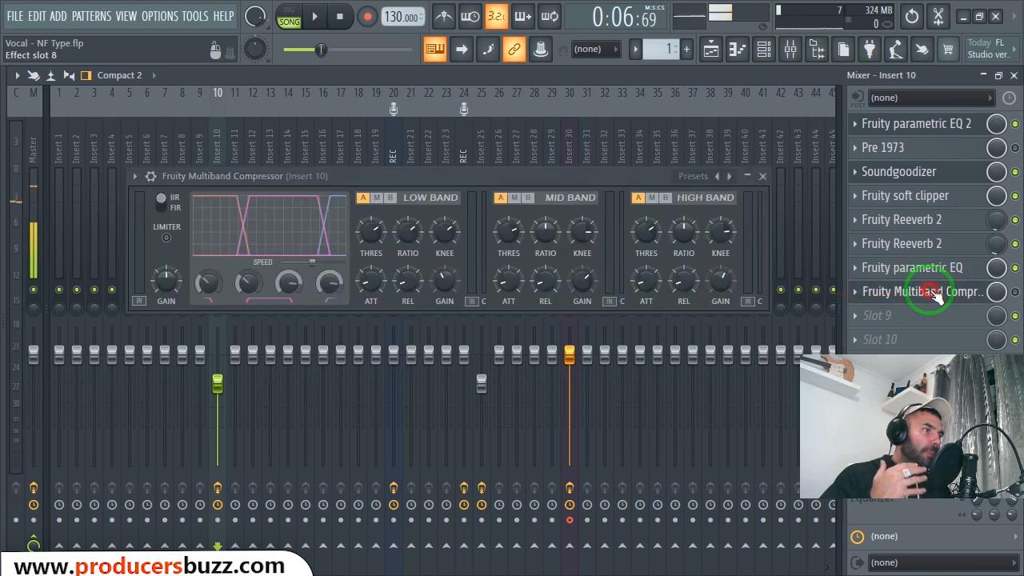
- Look up the Vocal preset among the Fruity Multiband Compressor's presets on Insert 10 without applying another preset
{"action": "left_click", "coordinate": [892, 296]}
{"action": "left_click_drag", "start_coordinate": [446, 173], "coordinate": [444, 160]}
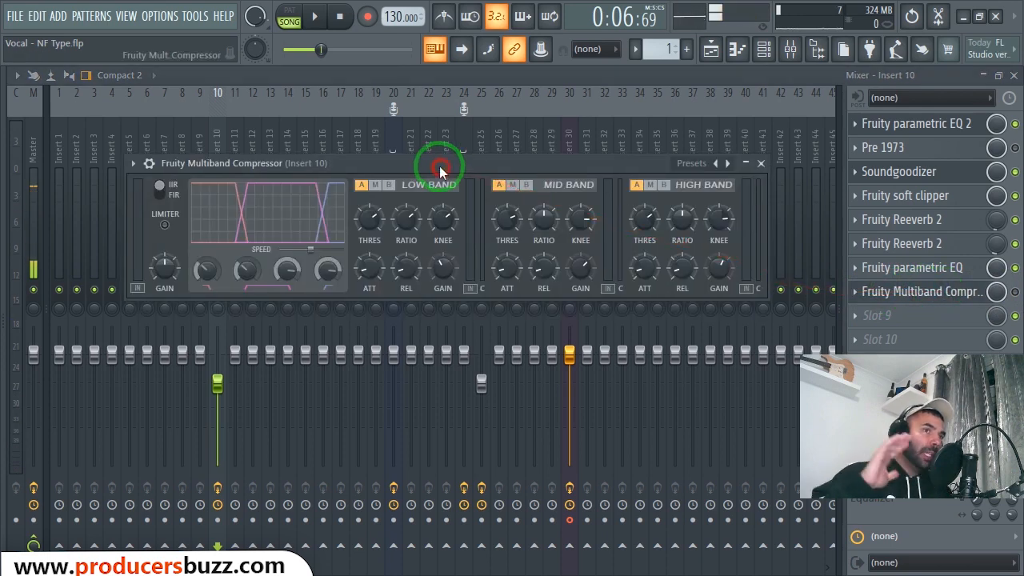
{"action": "right_click", "coordinate": [845, 296]}
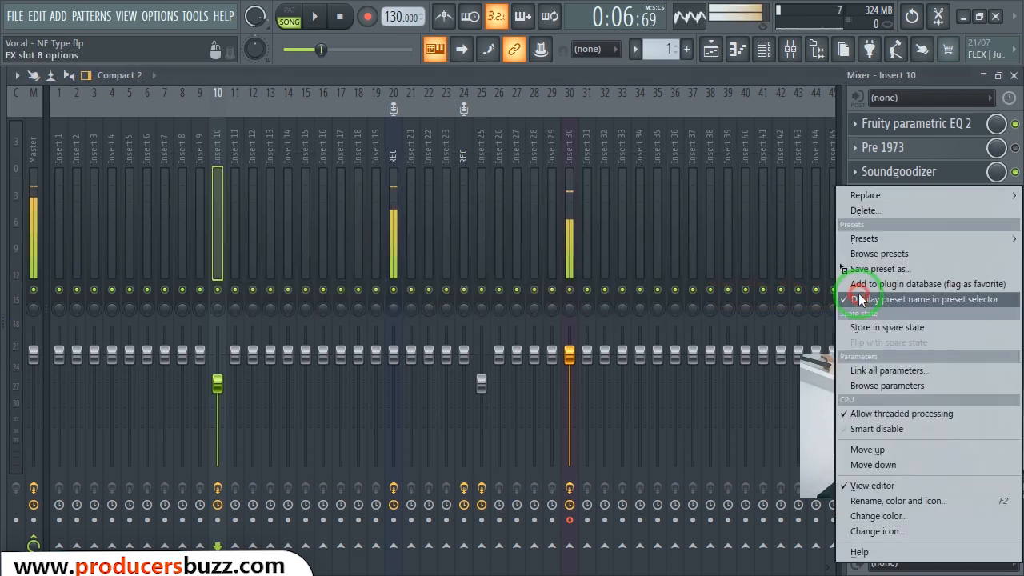
{"action": "left_click", "coordinate": [864, 239]}
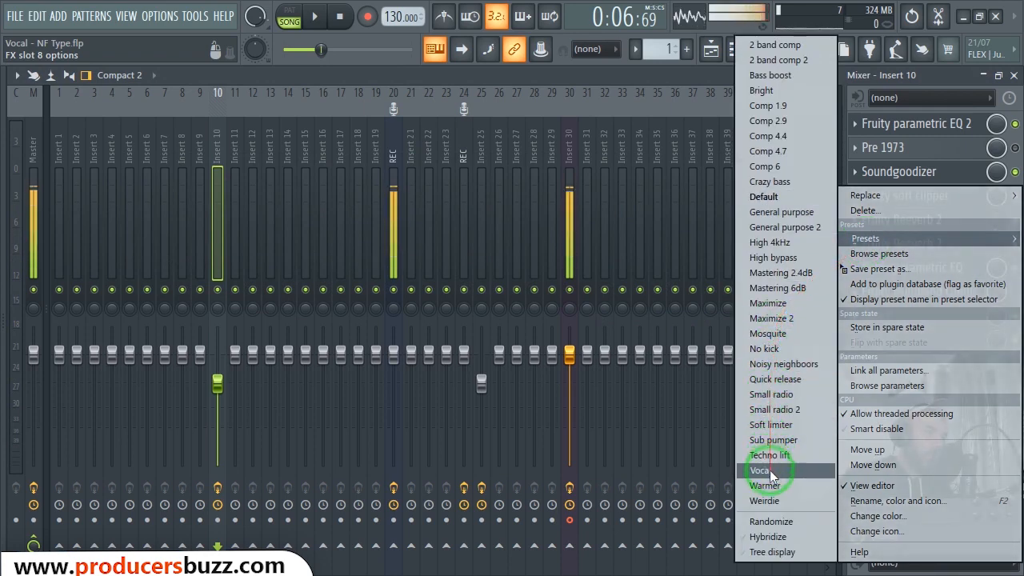
{"action": "left_click", "coordinate": [549, 76]}
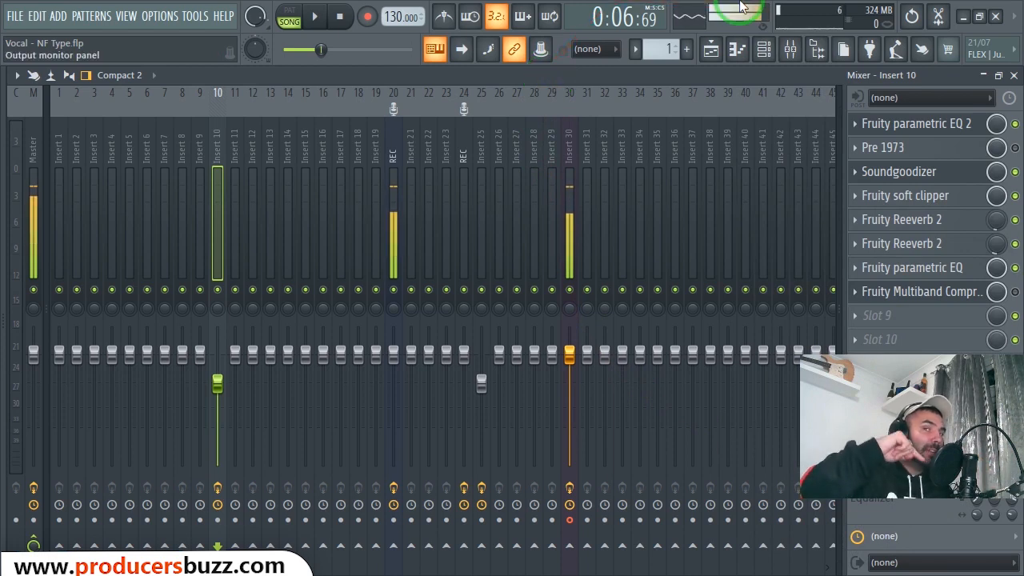
- Examine the threshold, ratio and knee settings of the compressor's low, mid and high bands
{"action": "left_click", "coordinate": [902, 291]}
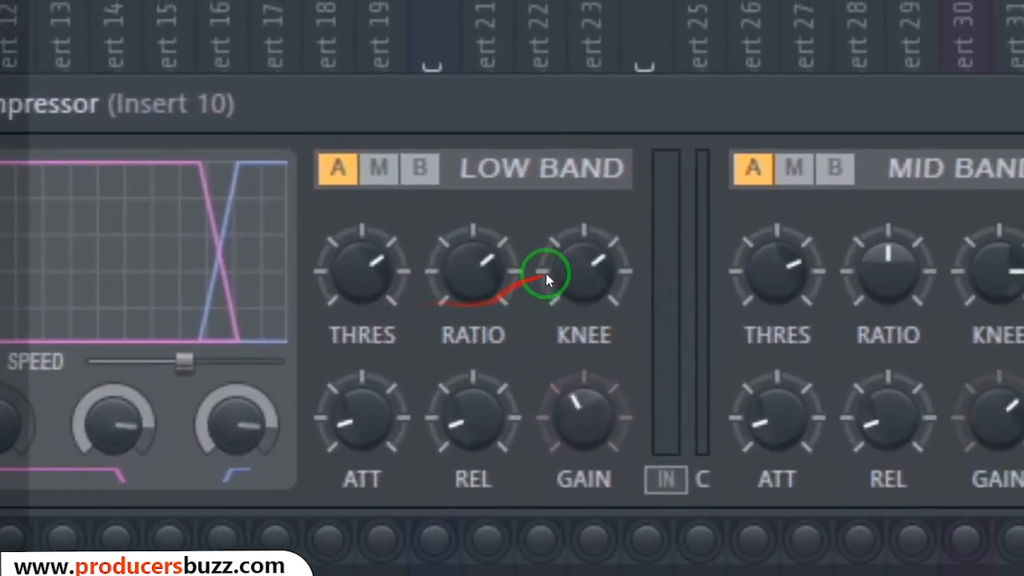
{"action": "left_click", "coordinate": [660, 260]}
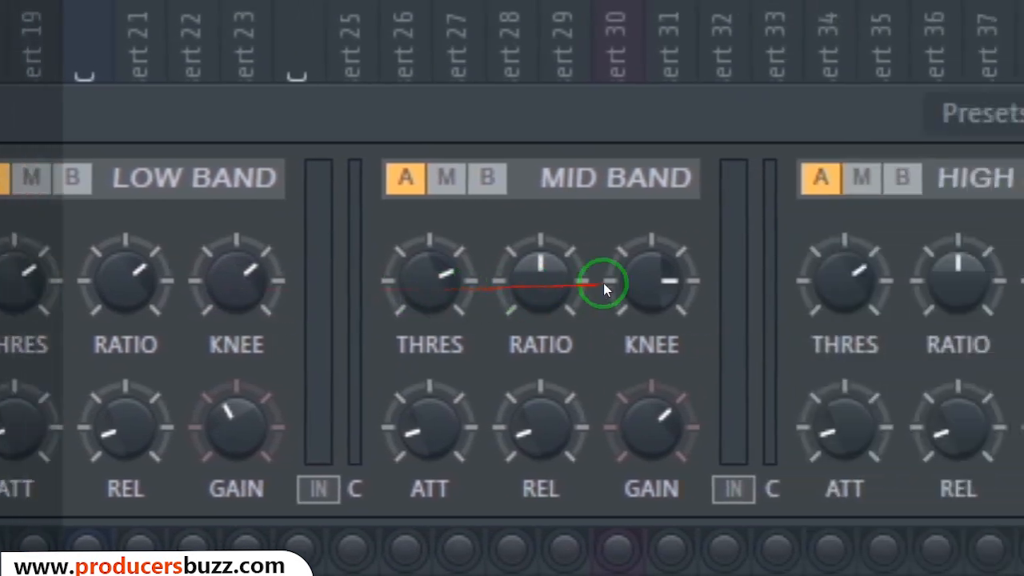
{"action": "left_click", "coordinate": [918, 279]}
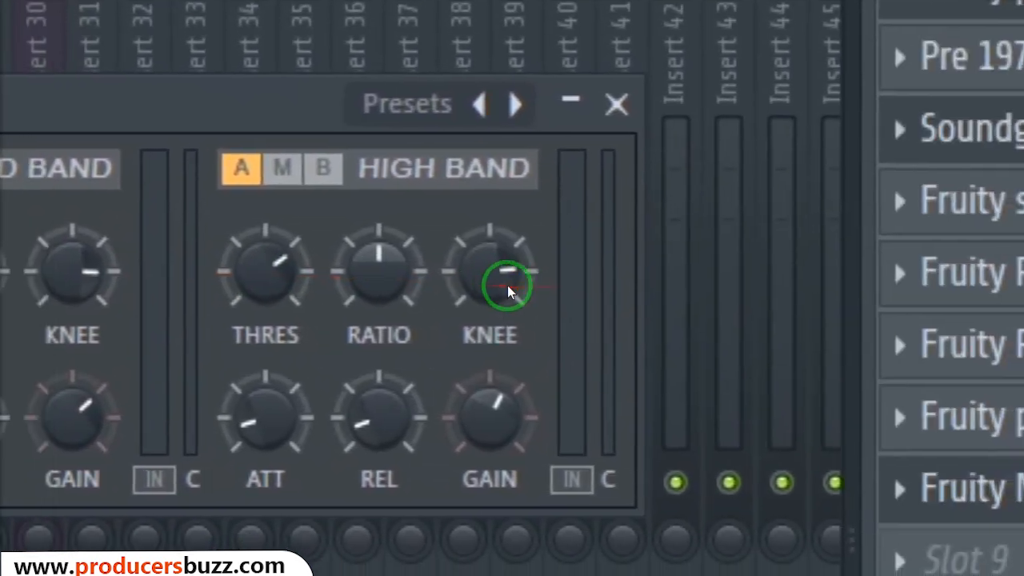
{"action": "left_click", "coordinate": [936, 286]}
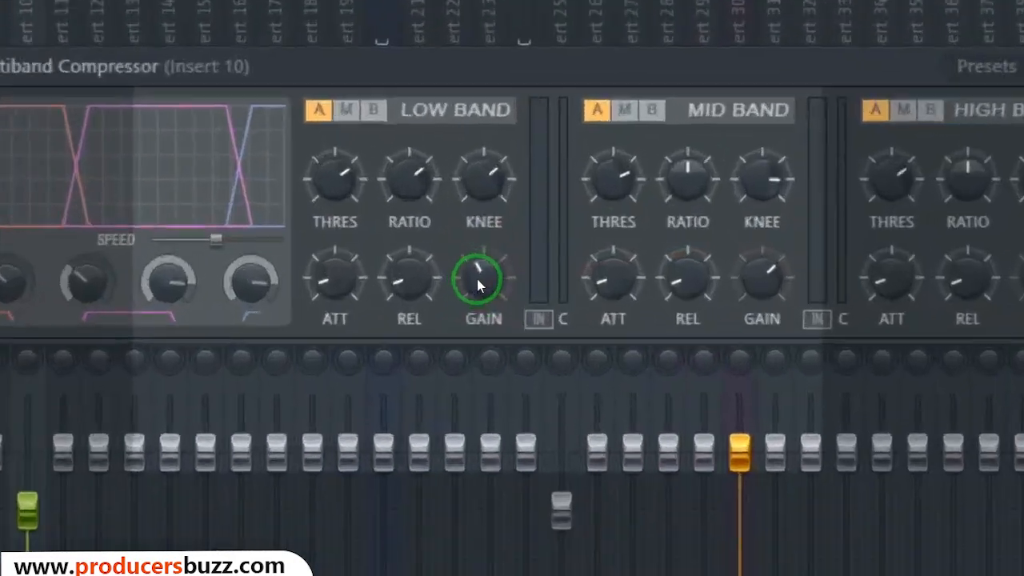
- Check the output gain of the low band and the mid band in the Fruity Multiband Compressor
{"action": "left_click", "coordinate": [440, 267]}
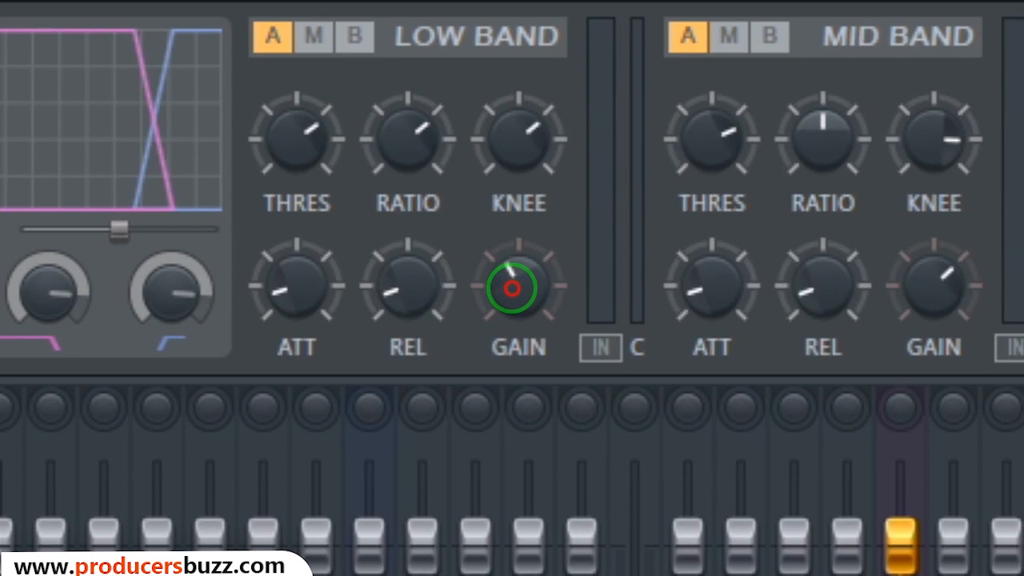
{"action": "left_click_drag", "start_coordinate": [512, 288], "coordinate": [512, 331]}
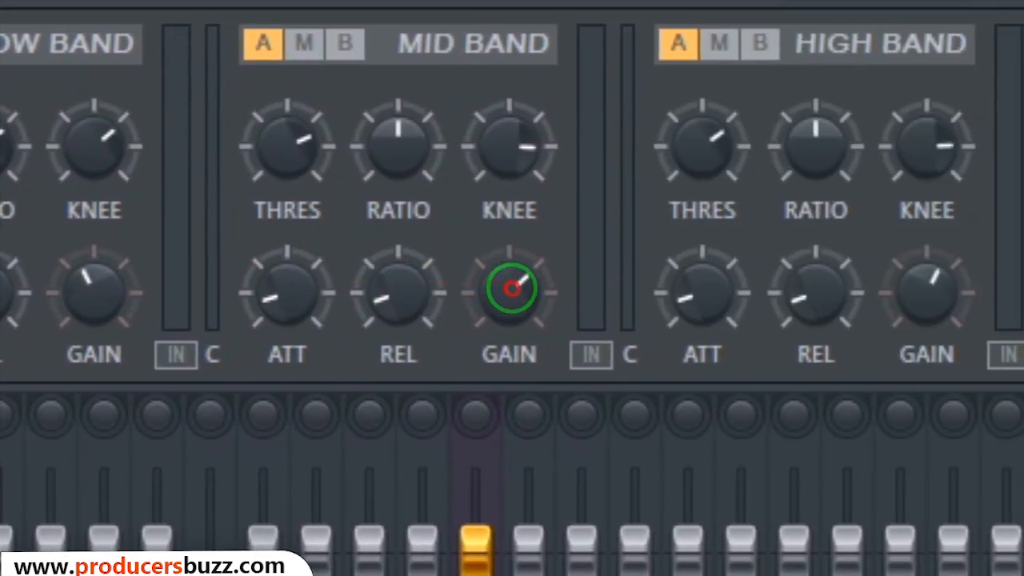
{"action": "mouse_move", "coordinate": [512, 288]}
{"action": "left_mouse_down"}
{"action": "mouse_move", "coordinate": [512, 304]}
{"action": "mouse_move", "coordinate": [515, 176]}
{"action": "mouse_move", "coordinate": [519, 298]}
{"action": "mouse_move", "coordinate": [507, 263]}
{"action": "mouse_move", "coordinate": [510, 296]}
{"action": "left_mouse_up"}
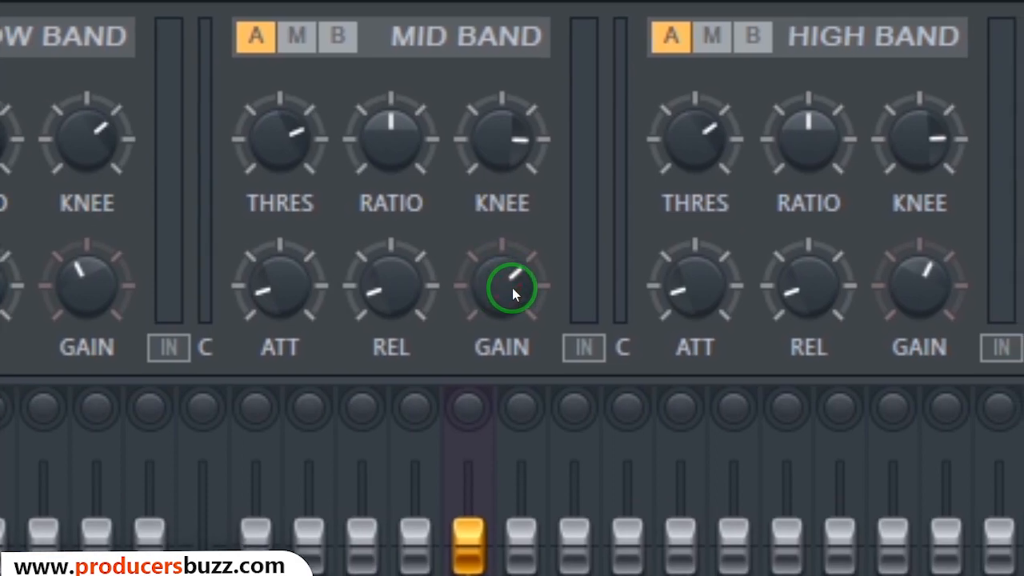
{"action": "left_click", "coordinate": [514, 294]}
{"action": "left_click", "coordinate": [507, 286]}
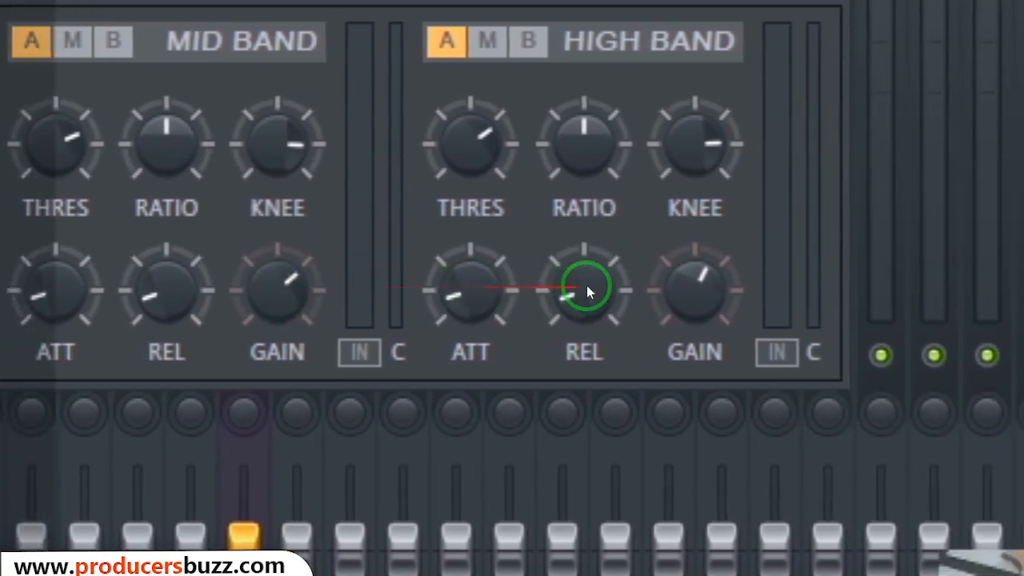
- Try lower and higher output gain on the compressor's high band, ending near the starting level
{"action": "left_click", "coordinate": [924, 287]}
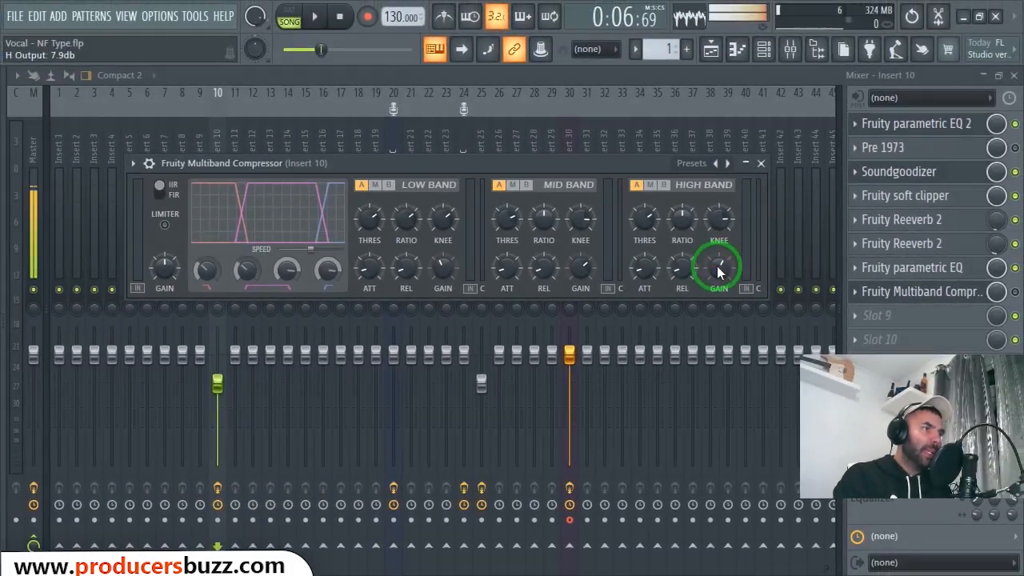
{"action": "left_click_drag", "start_coordinate": [717, 268], "coordinate": [722, 286]}
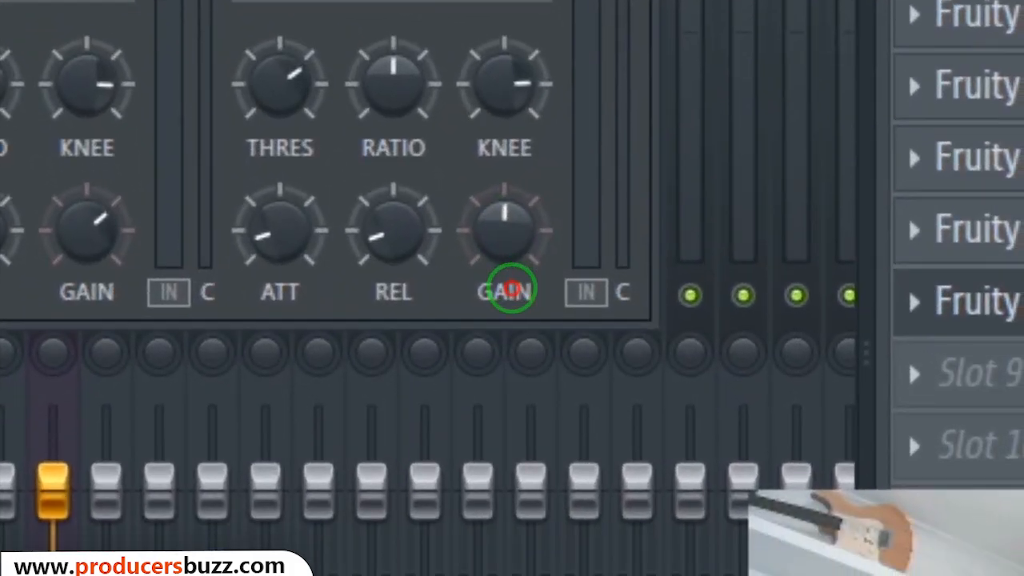
{"action": "left_click_drag", "start_coordinate": [512, 290], "coordinate": [507, 190]}
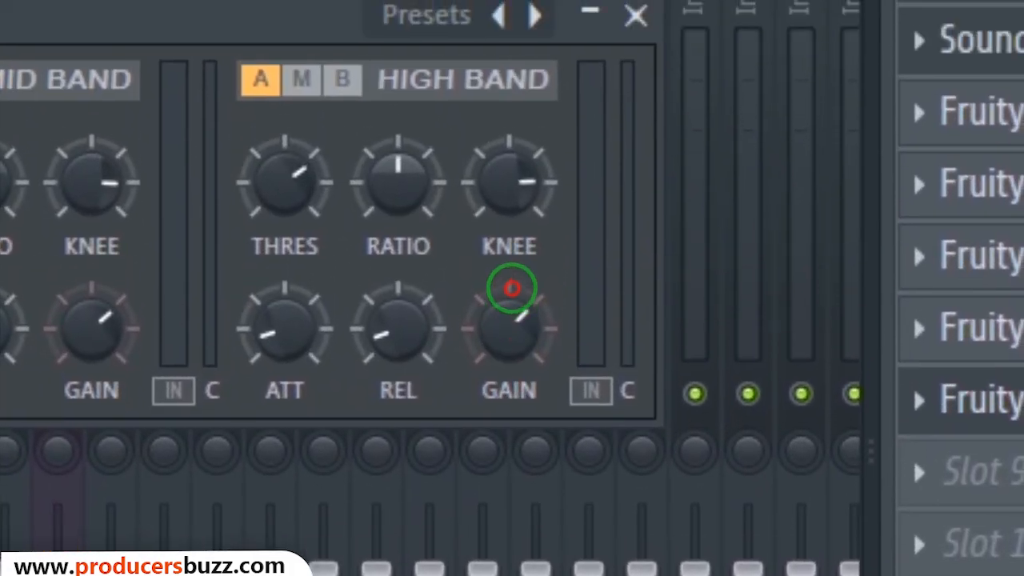
{"action": "mouse_move", "coordinate": [512, 288]}
{"action": "left_mouse_down"}
{"action": "mouse_move", "coordinate": [493, 341]}
{"action": "mouse_move", "coordinate": [495, 393]}
{"action": "mouse_move", "coordinate": [522, 208]}
{"action": "mouse_move", "coordinate": [512, 296]}
{"action": "mouse_move", "coordinate": [509, 284]}
{"action": "mouse_move", "coordinate": [519, 285]}
{"action": "mouse_move", "coordinate": [510, 286]}
{"action": "left_mouse_up"}
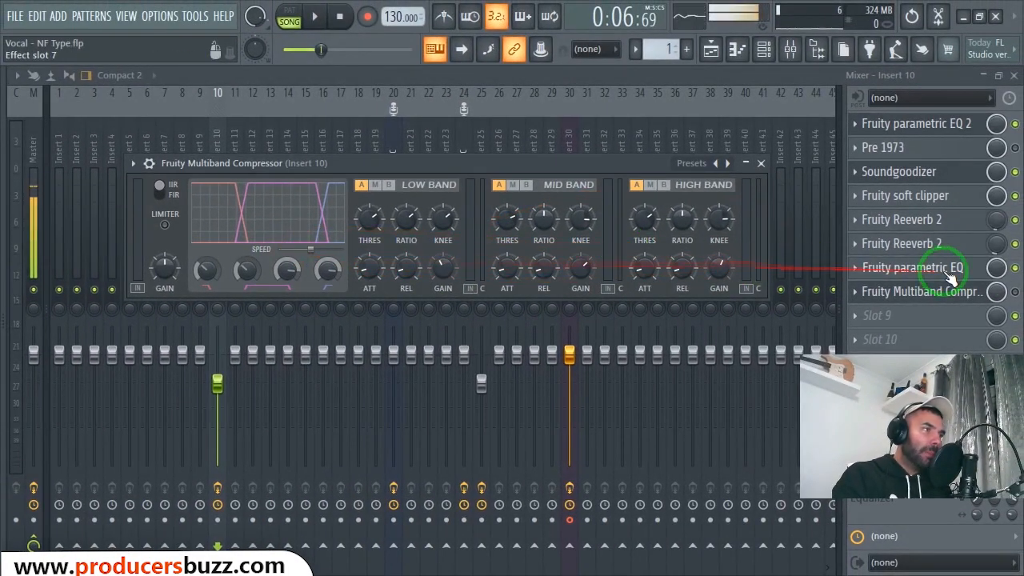
- Enable the Fruity Multiband Compressor on Insert 10 and compare the vocal playback with it on and off, leaving it on
{"action": "left_click", "coordinate": [1005, 293]}
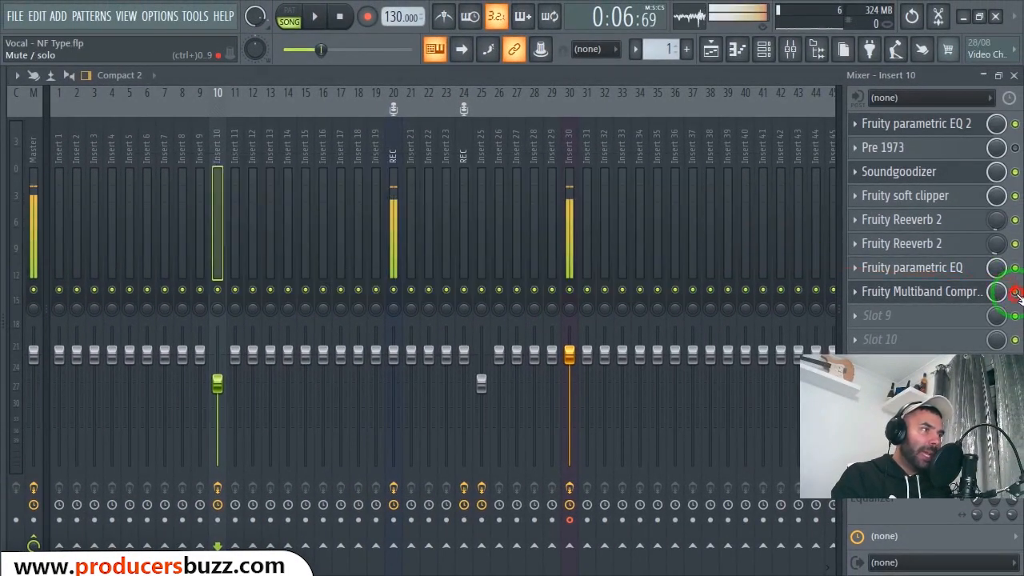
{"action": "key", "text": "space"}
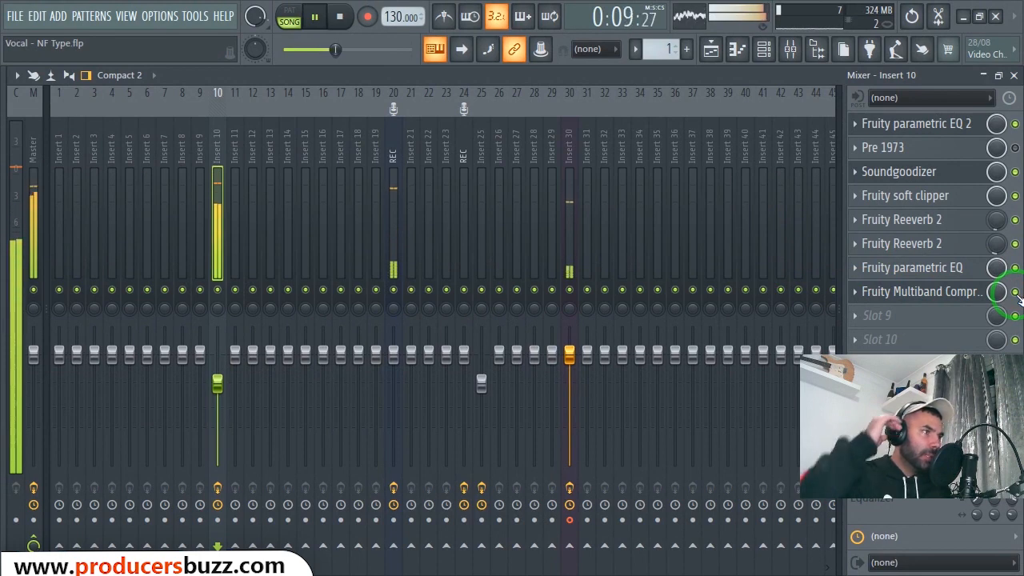
{"action": "left_click", "coordinate": [1014, 292]}
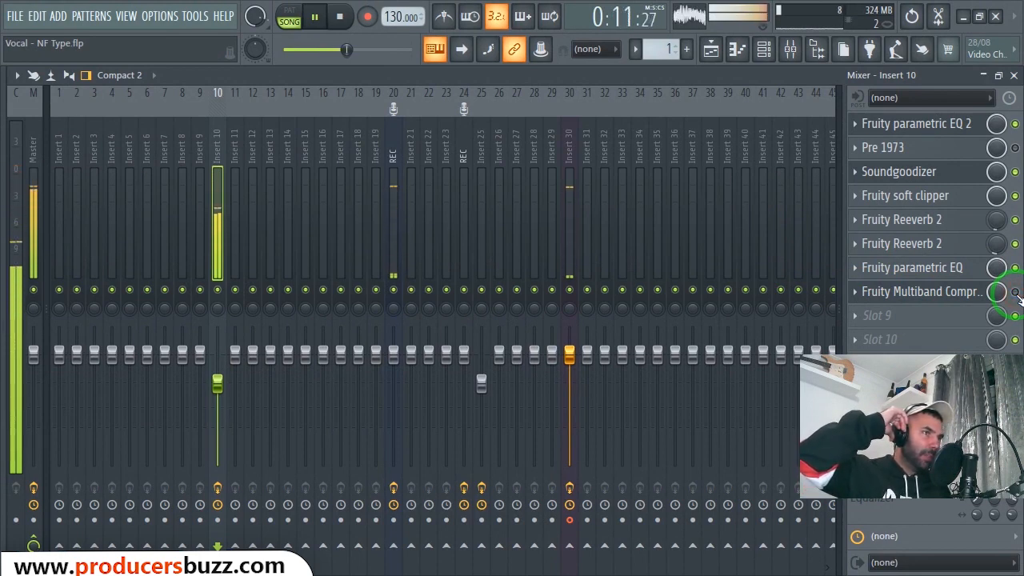
{"action": "left_click", "coordinate": [1015, 292]}
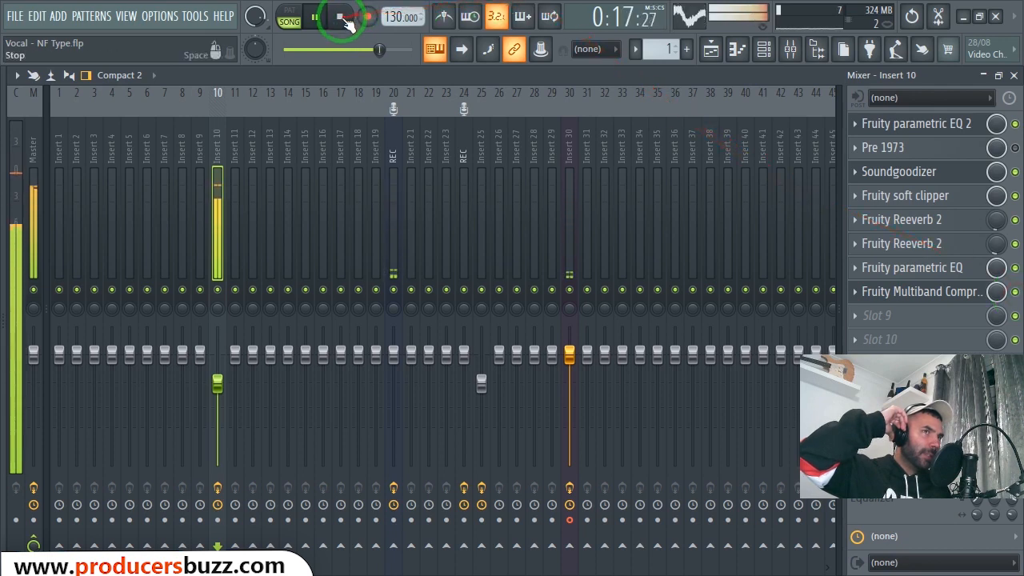
{"action": "left_click", "coordinate": [339, 17]}
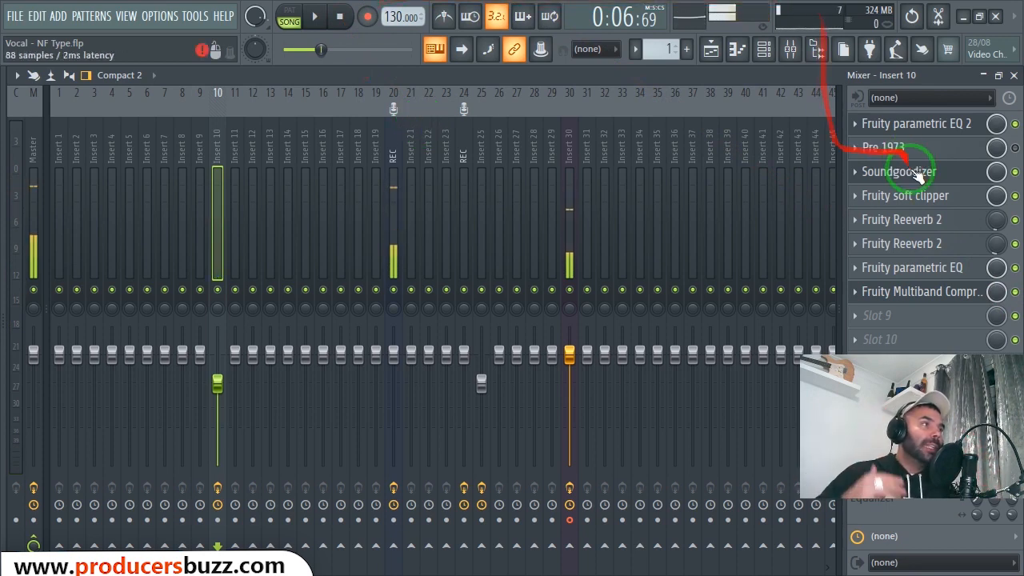
- Look up the Male Vocal preset among the Pre 1973's presets on Insert 10, keeping it applied
{"action": "left_click", "coordinate": [876, 148]}
{"action": "left_click_drag", "start_coordinate": [646, 138], "coordinate": [447, 94]}
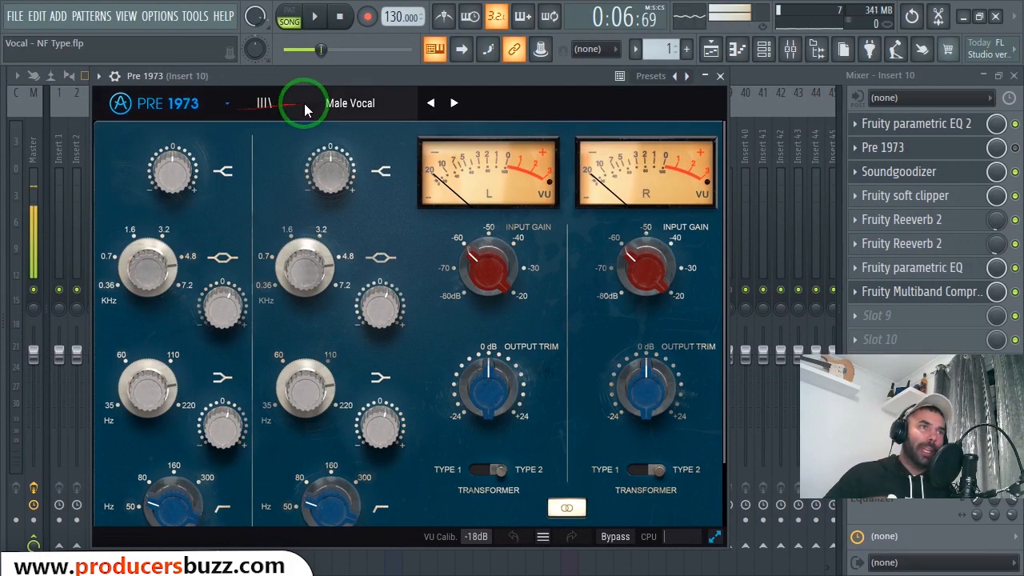
{"action": "left_click", "coordinate": [361, 103]}
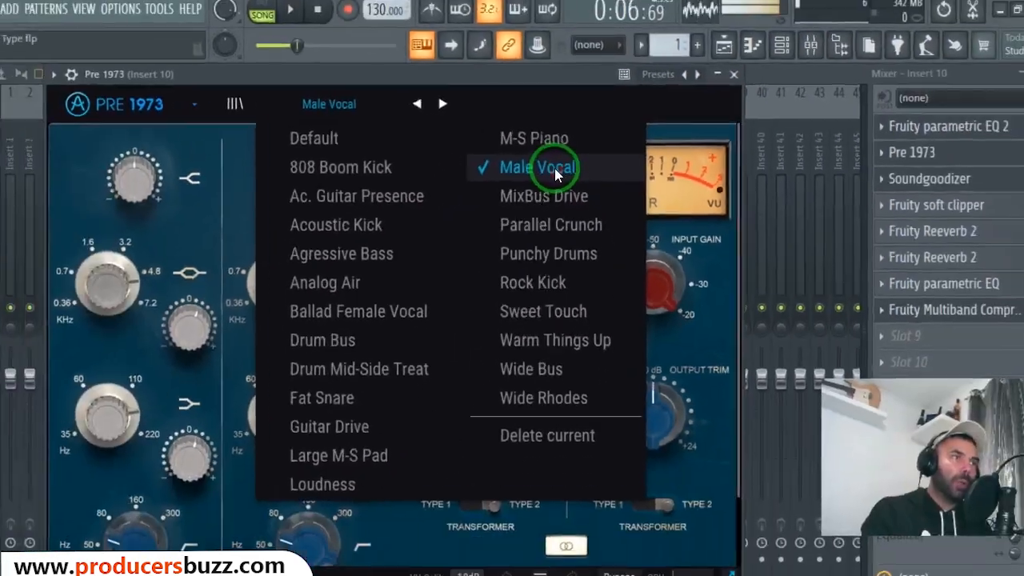
{"action": "left_click", "coordinate": [556, 164]}
{"action": "left_click", "coordinate": [721, 75]}
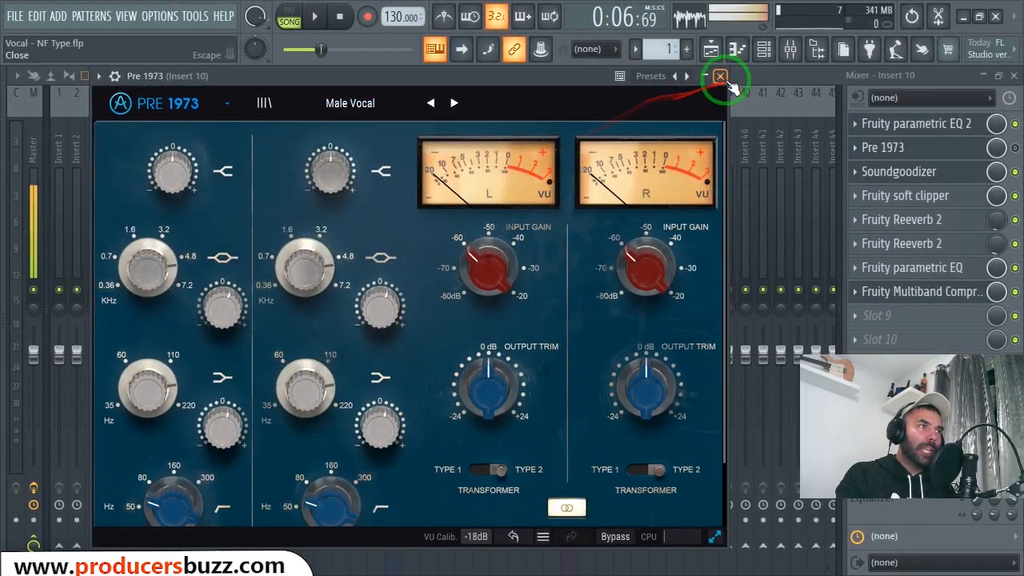
- Enable the Pre 1973 on Insert 10 for the vocal playback and examine its EQ, input gain and output trim settings
{"action": "left_click", "coordinate": [1014, 147]}
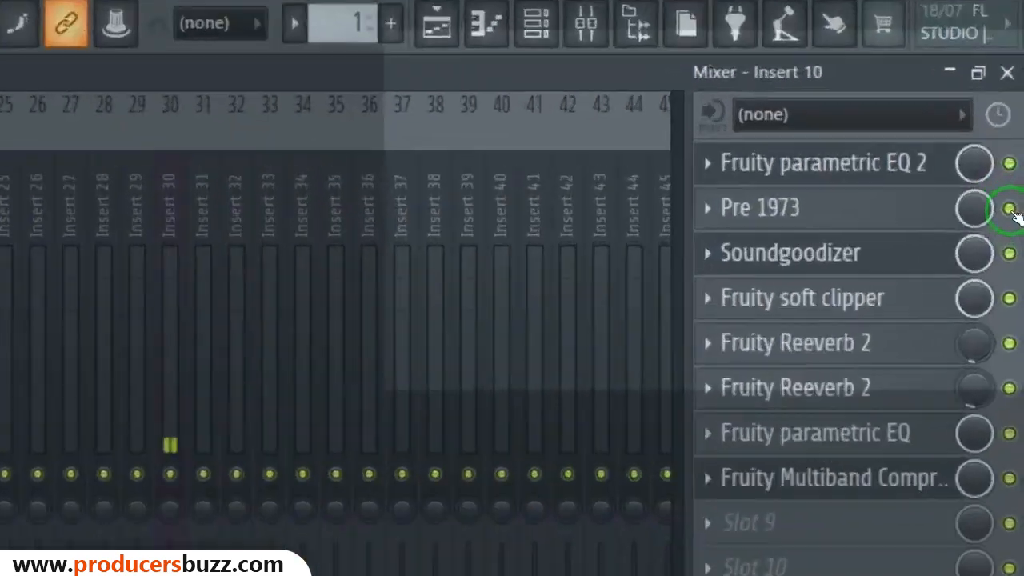
{"action": "left_click", "coordinate": [1015, 148]}
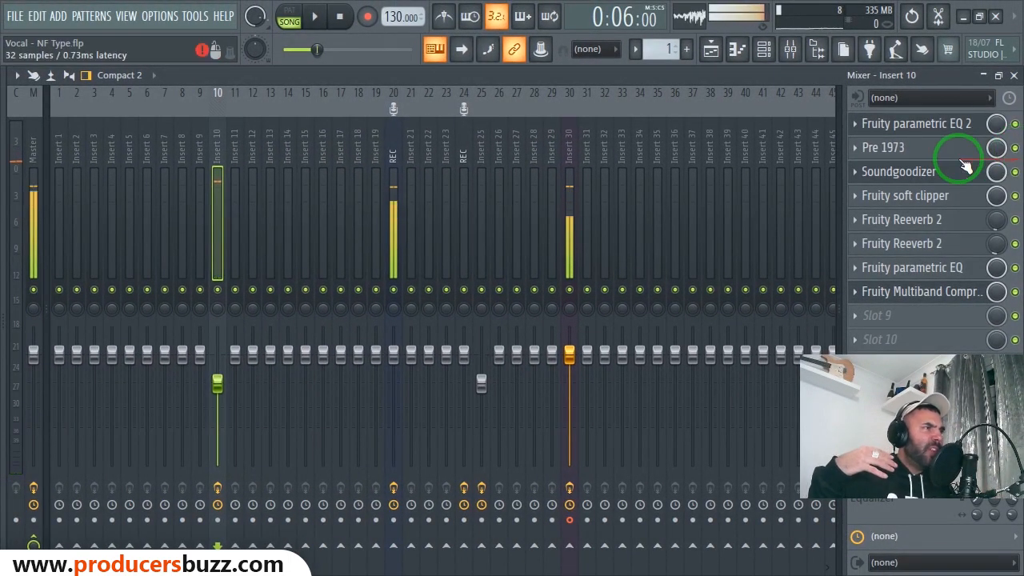
{"action": "left_click", "coordinate": [936, 152]}
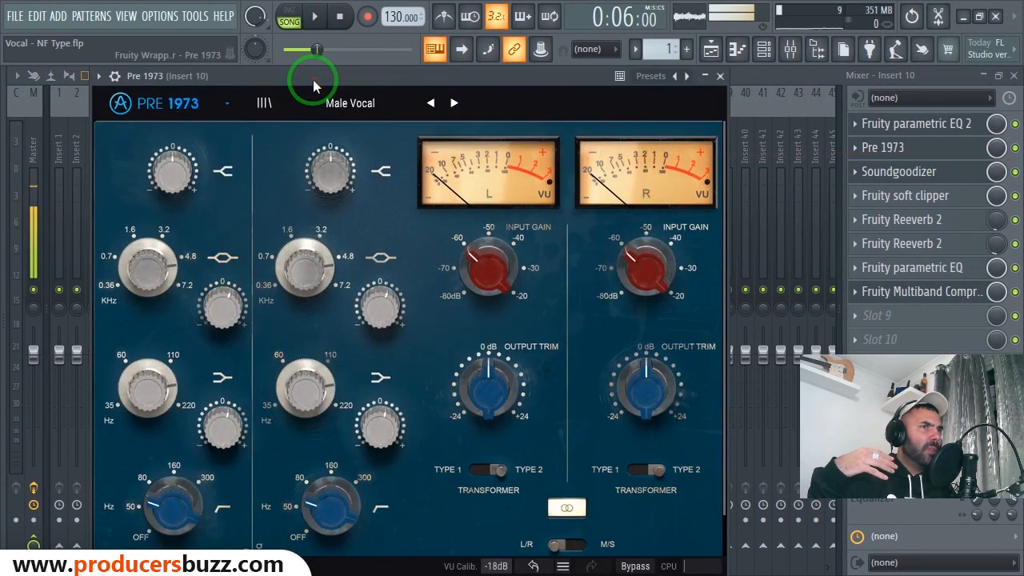
{"action": "left_click_drag", "start_coordinate": [312, 78], "coordinate": [320, 53]}
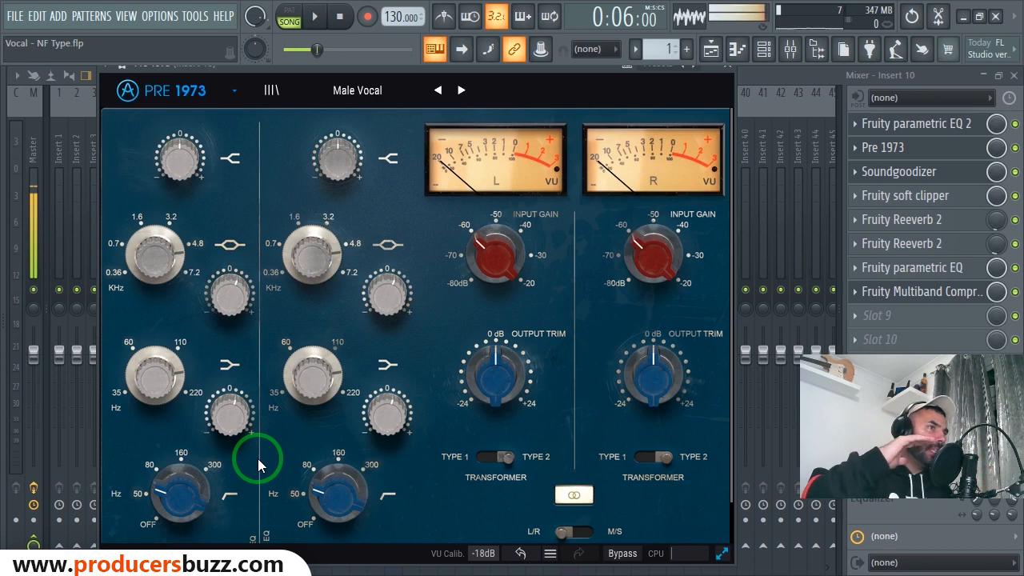
{"action": "left_click", "coordinate": [727, 69]}
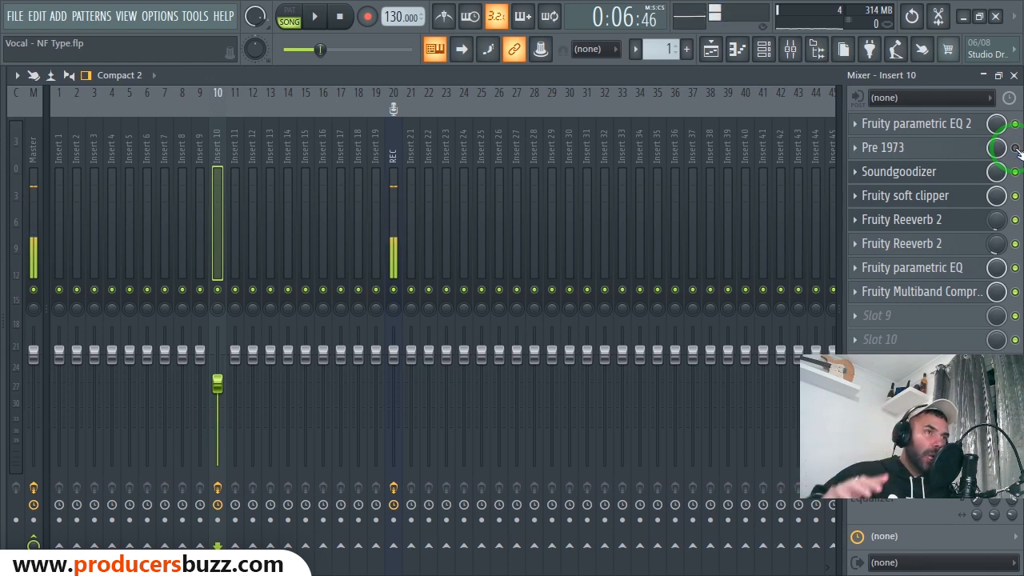
- Browse the saved mixer track states in the NF folder for Insert 29, checking NF main effects post recording and NF main record settings
{"action": "right_click", "coordinate": [553, 153]}
{"action": "left_click", "coordinate": [611, 181]}
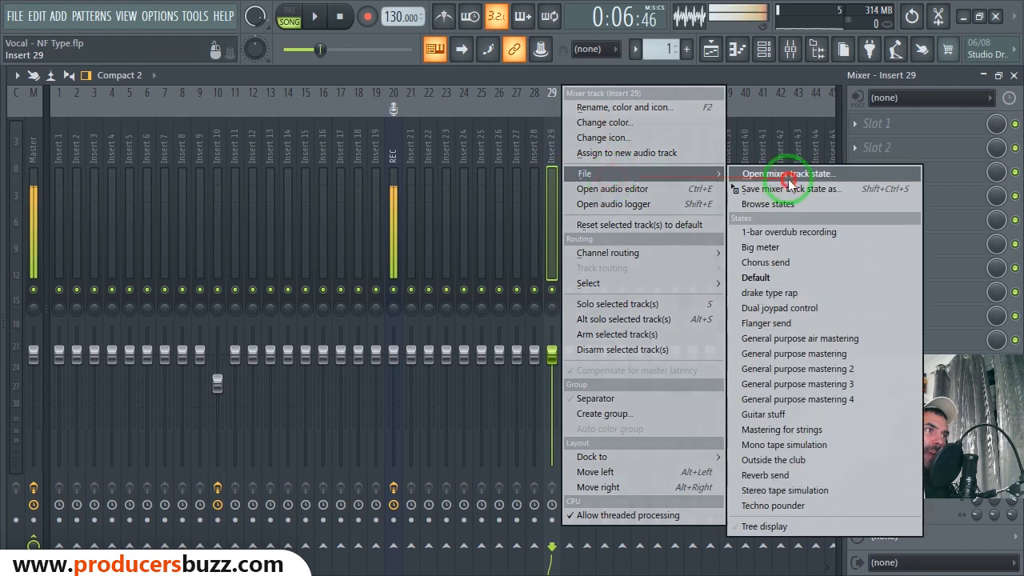
{"action": "left_click", "coordinate": [779, 175]}
{"action": "left_click", "coordinate": [260, 129]}
{"action": "left_click", "coordinate": [279, 112]}
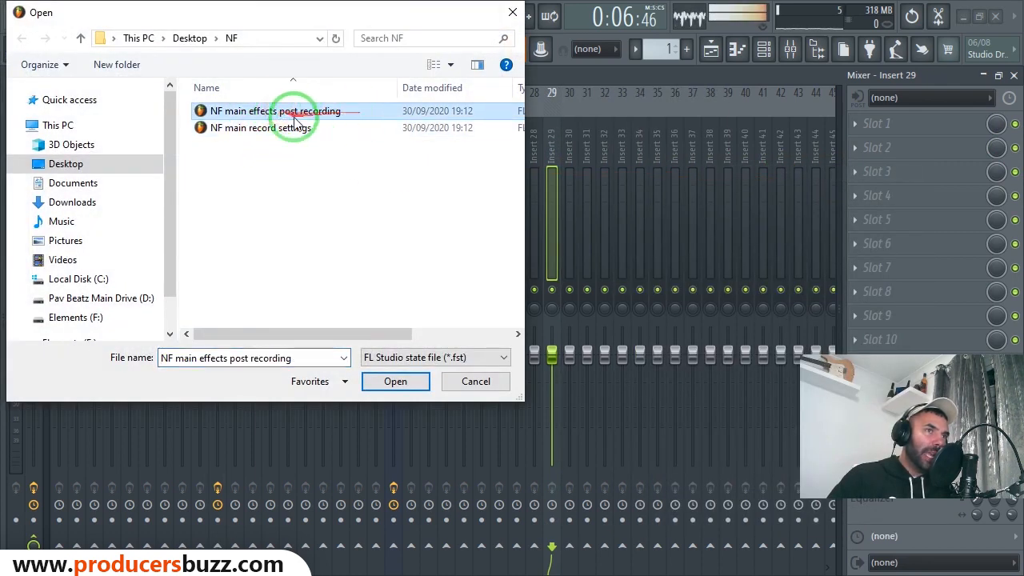
{"action": "left_click", "coordinate": [272, 128]}
{"action": "left_click", "coordinate": [270, 158]}
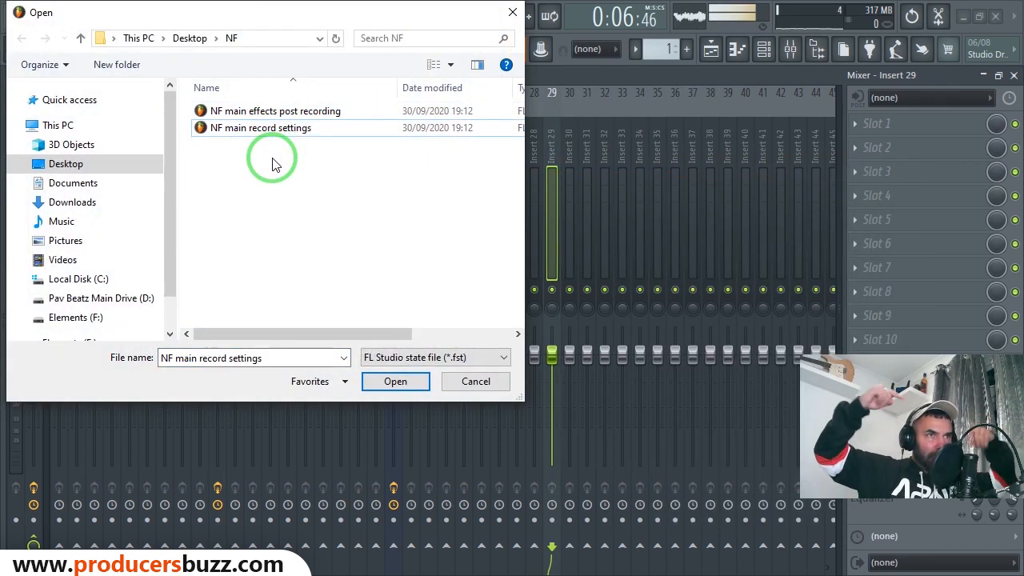